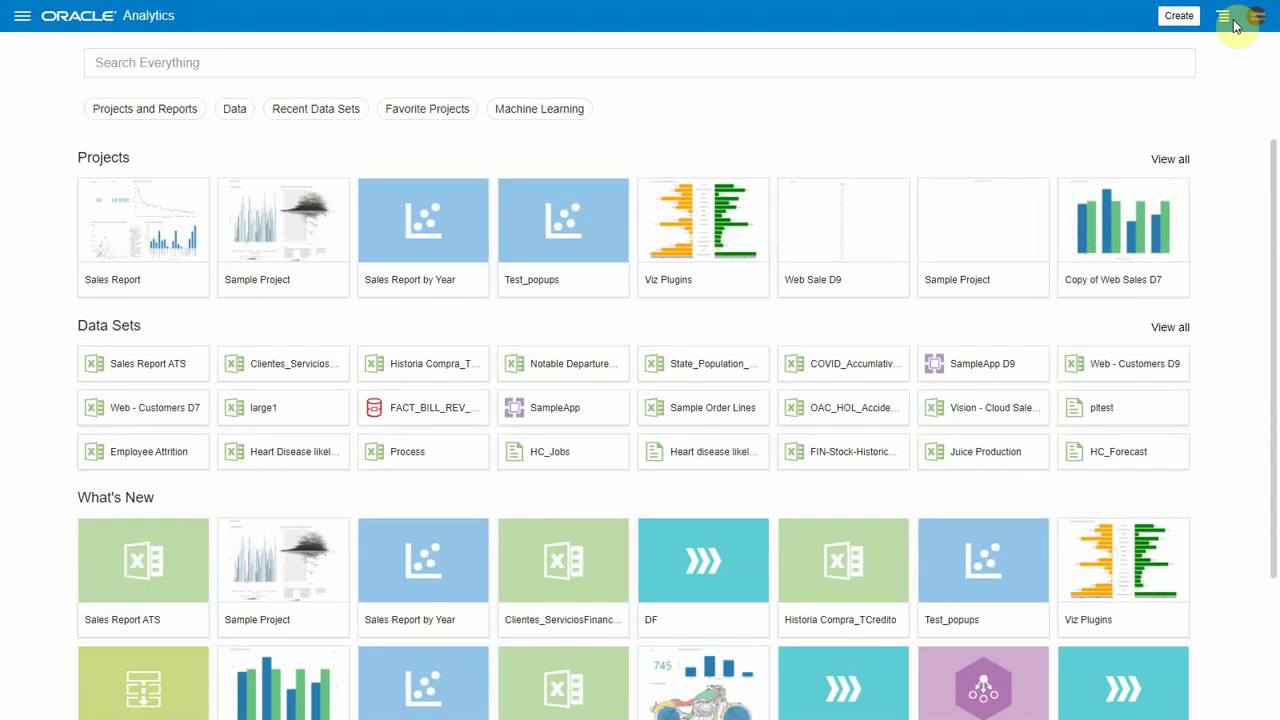
# Switch to the classic home page and browse the header's dashboards, create and open lists
pyautogui.click(1229, 18)
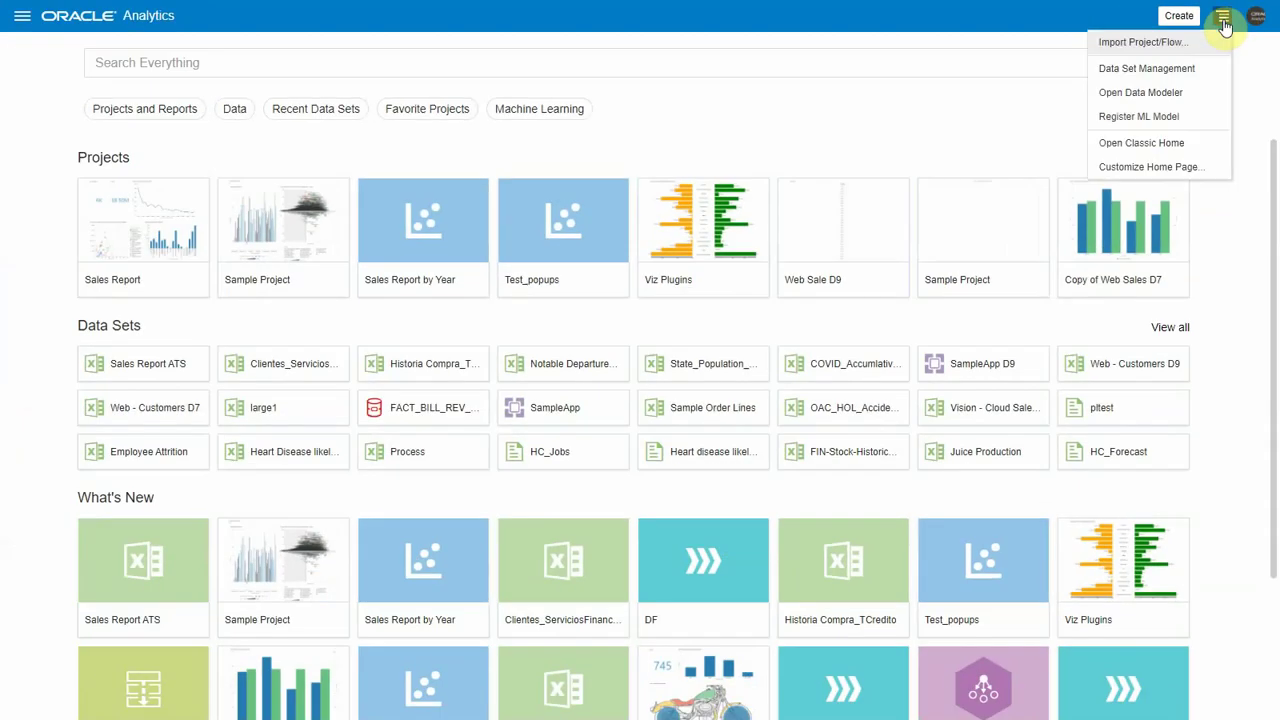
pyautogui.click(1160, 141)
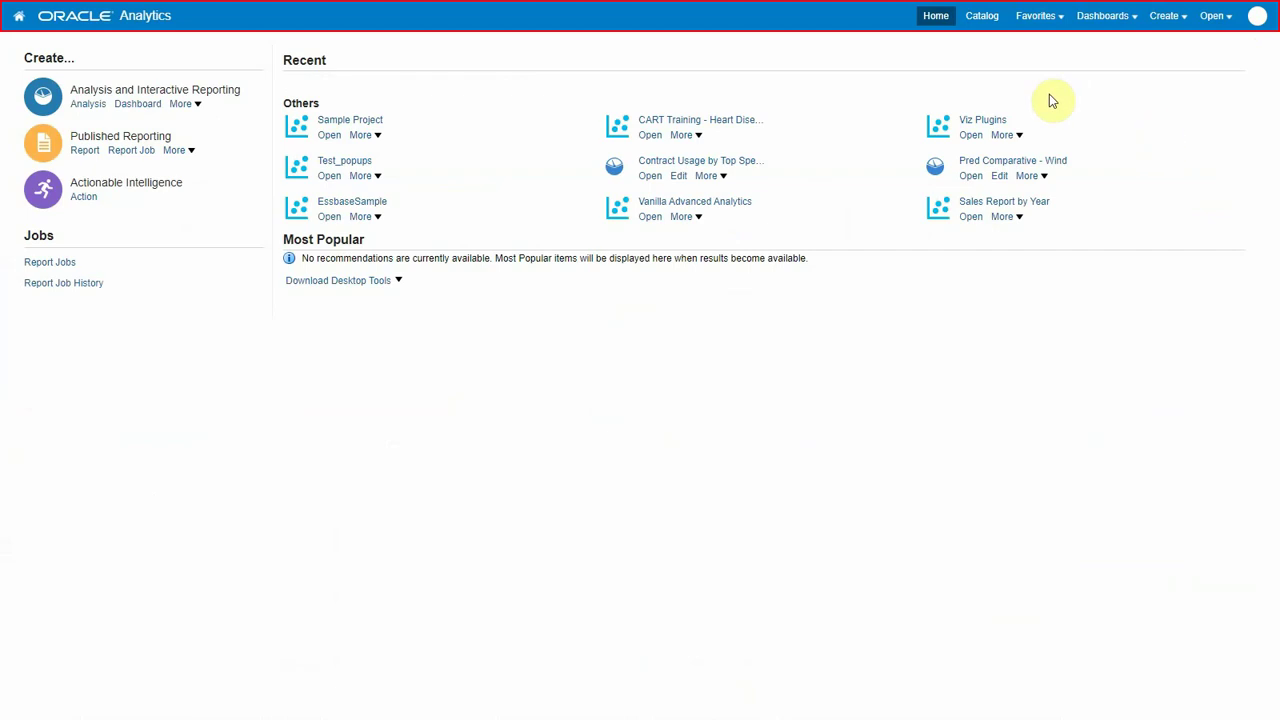
pyautogui.click(1104, 24)
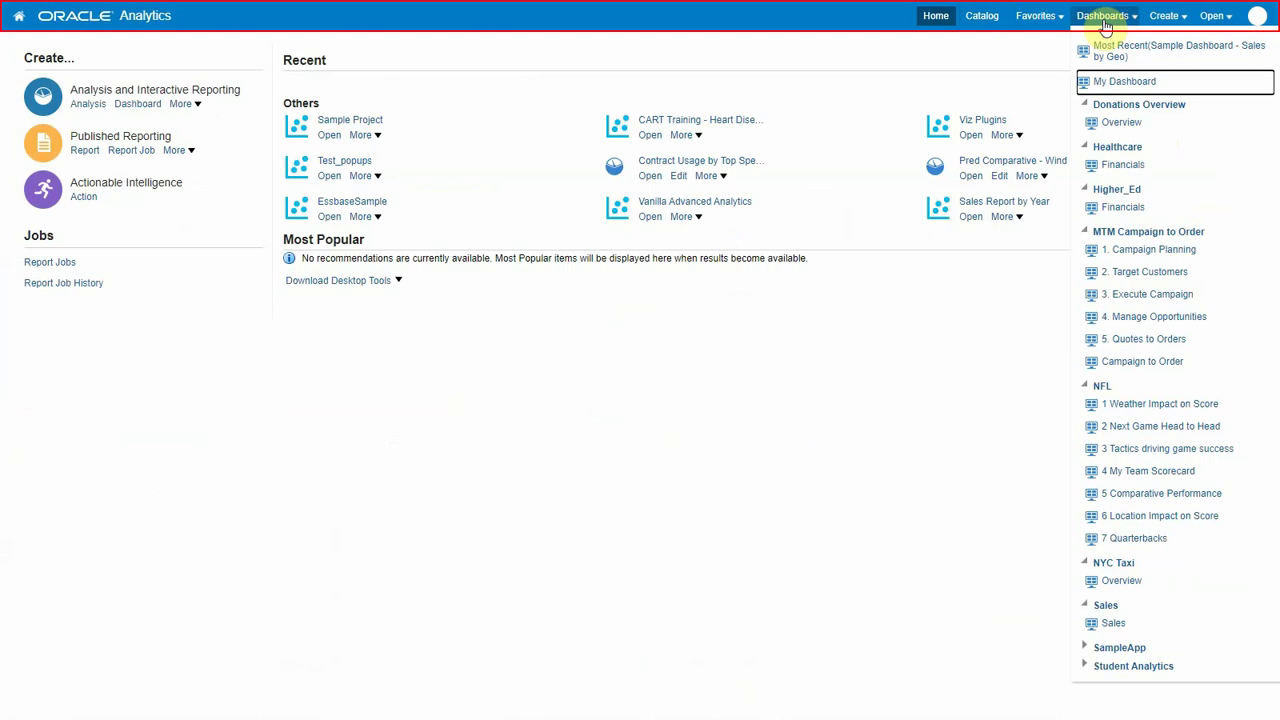
pyautogui.click(1160, 22)
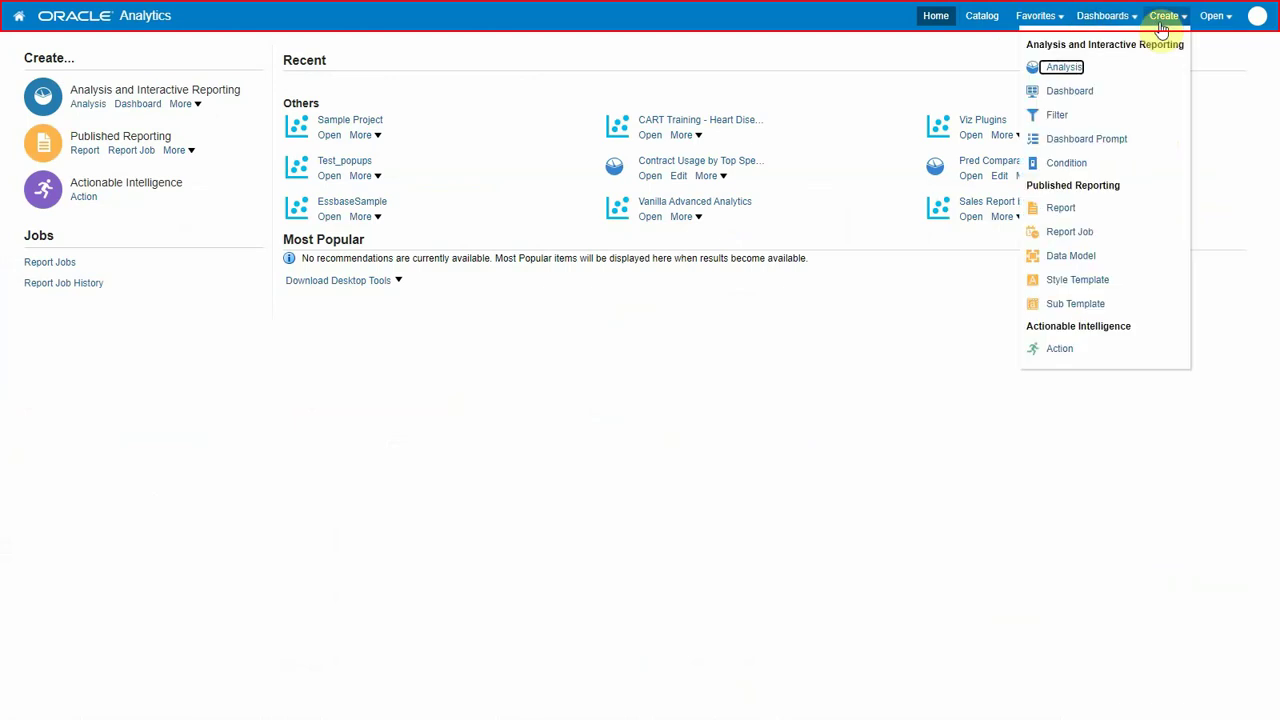
pyautogui.click(1206, 20)
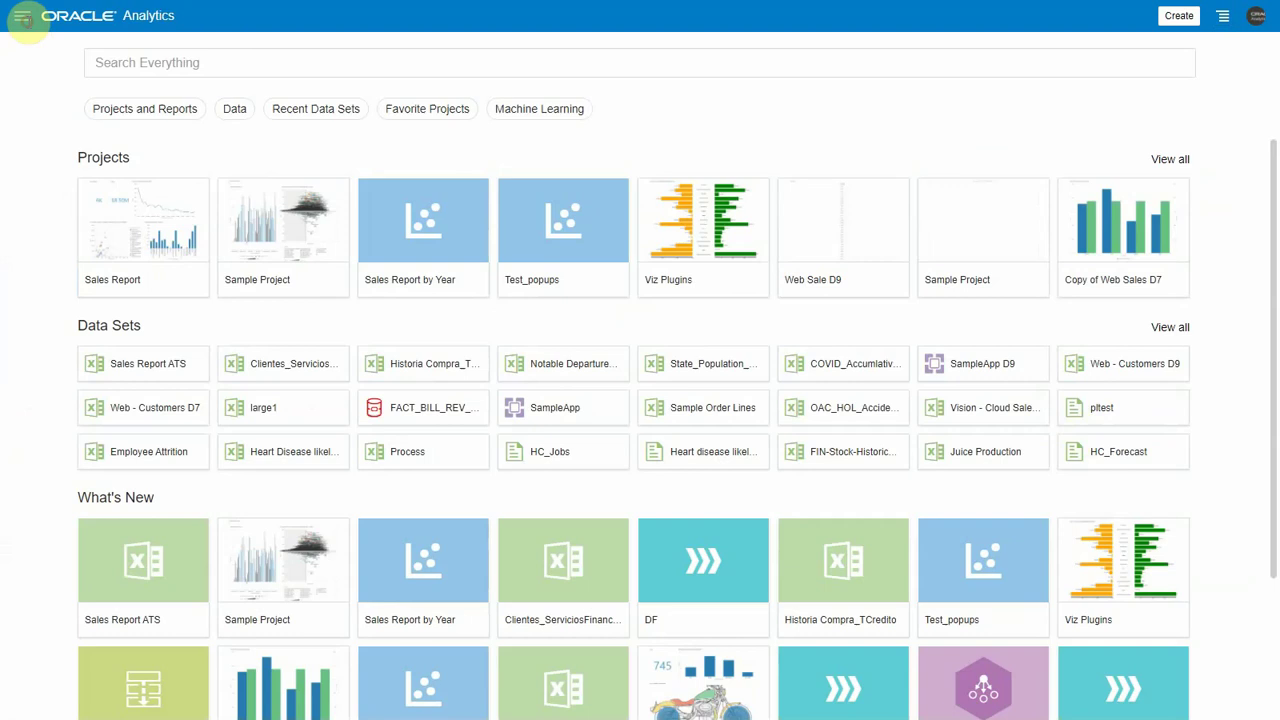
# Visit the Catalog, Data Sets and Machine Learning pages from the navigation panel, then return home
pyautogui.click(22, 16)
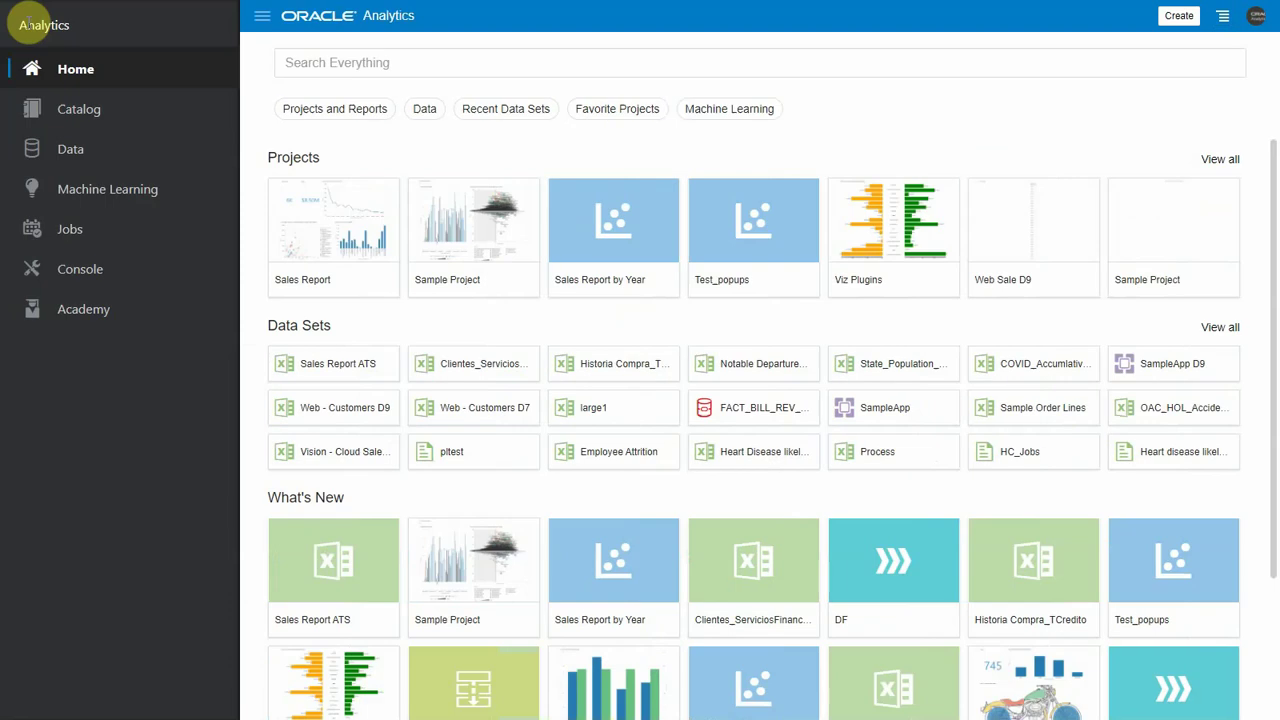
pyautogui.click(80, 115)
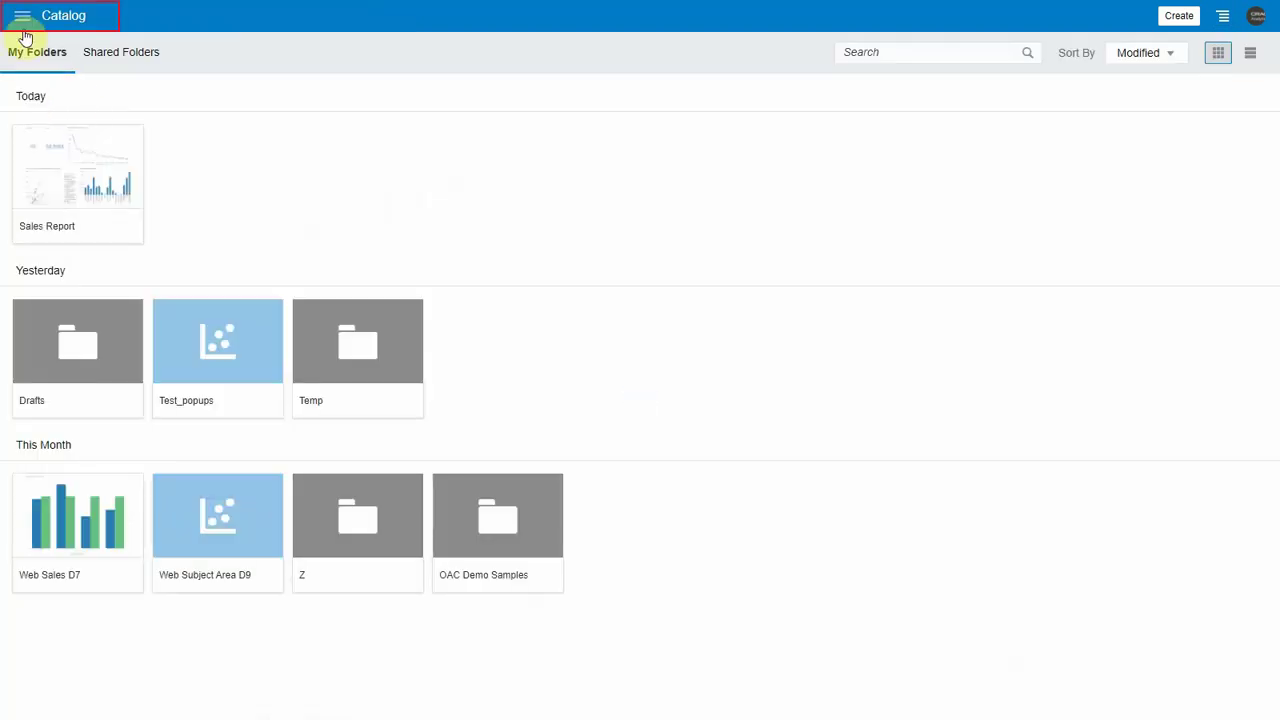
pyautogui.click(22, 16)
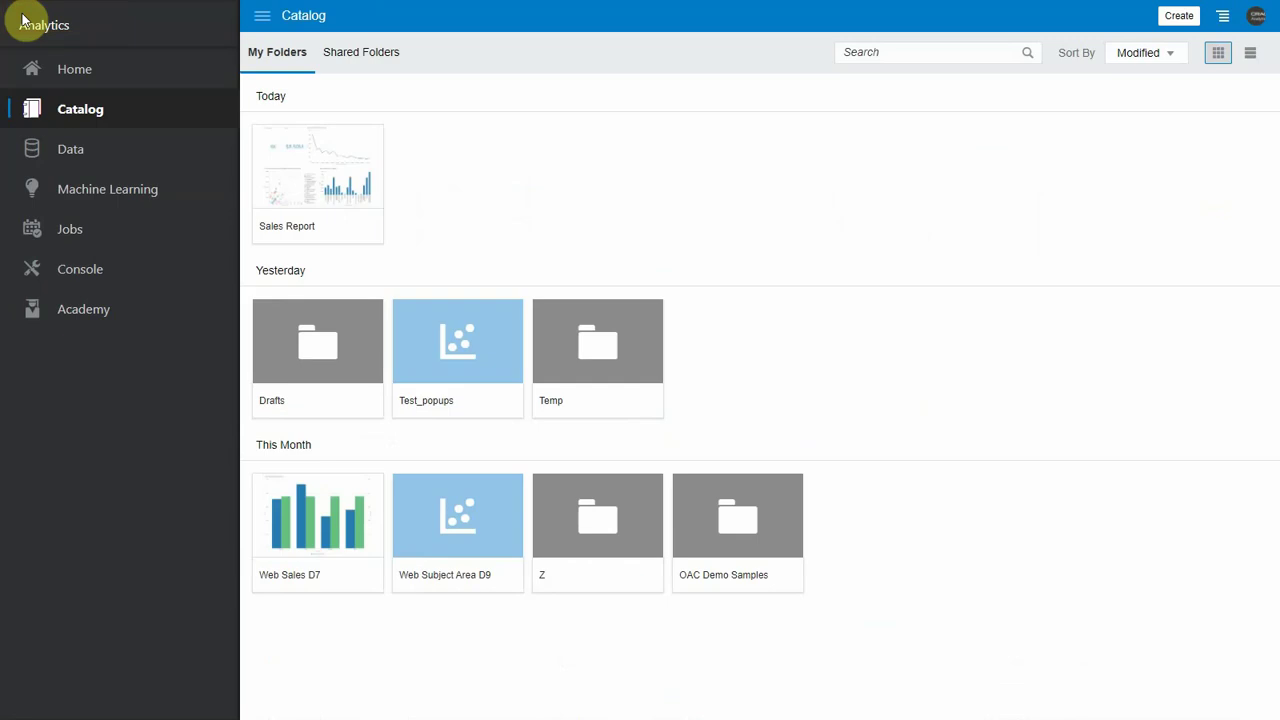
pyautogui.click(67, 155)
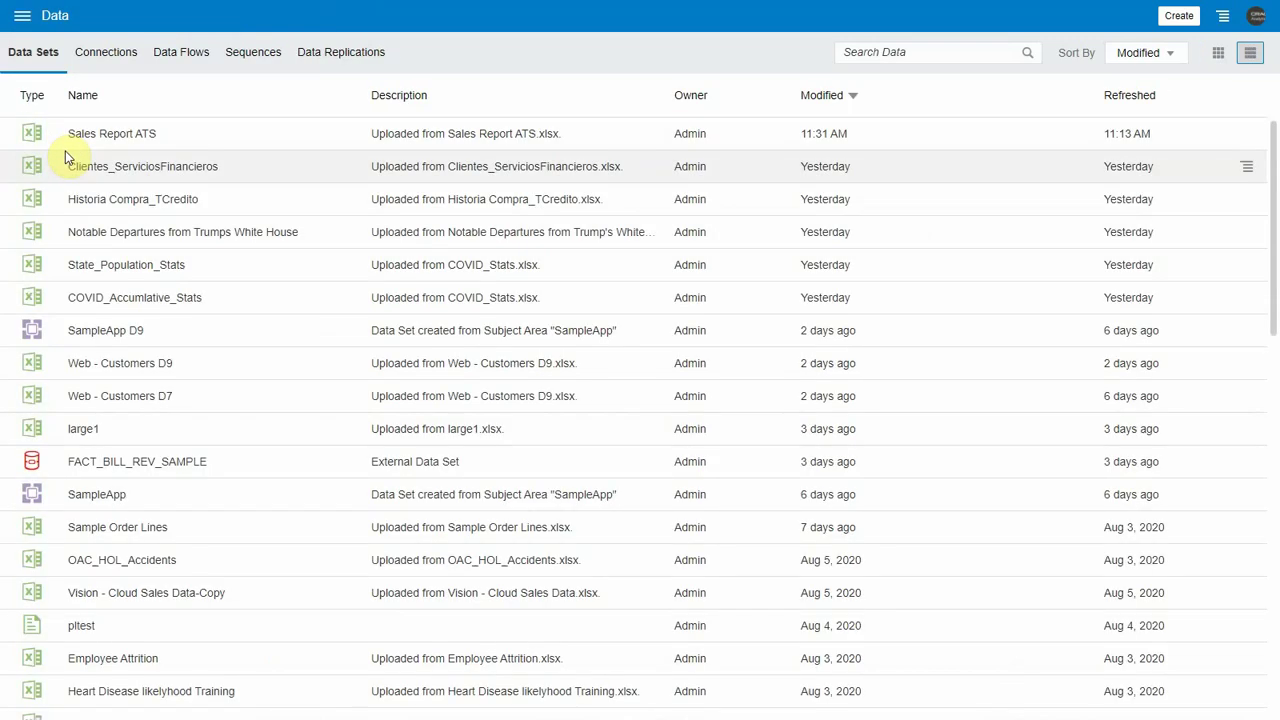
pyautogui.click(15, 19)
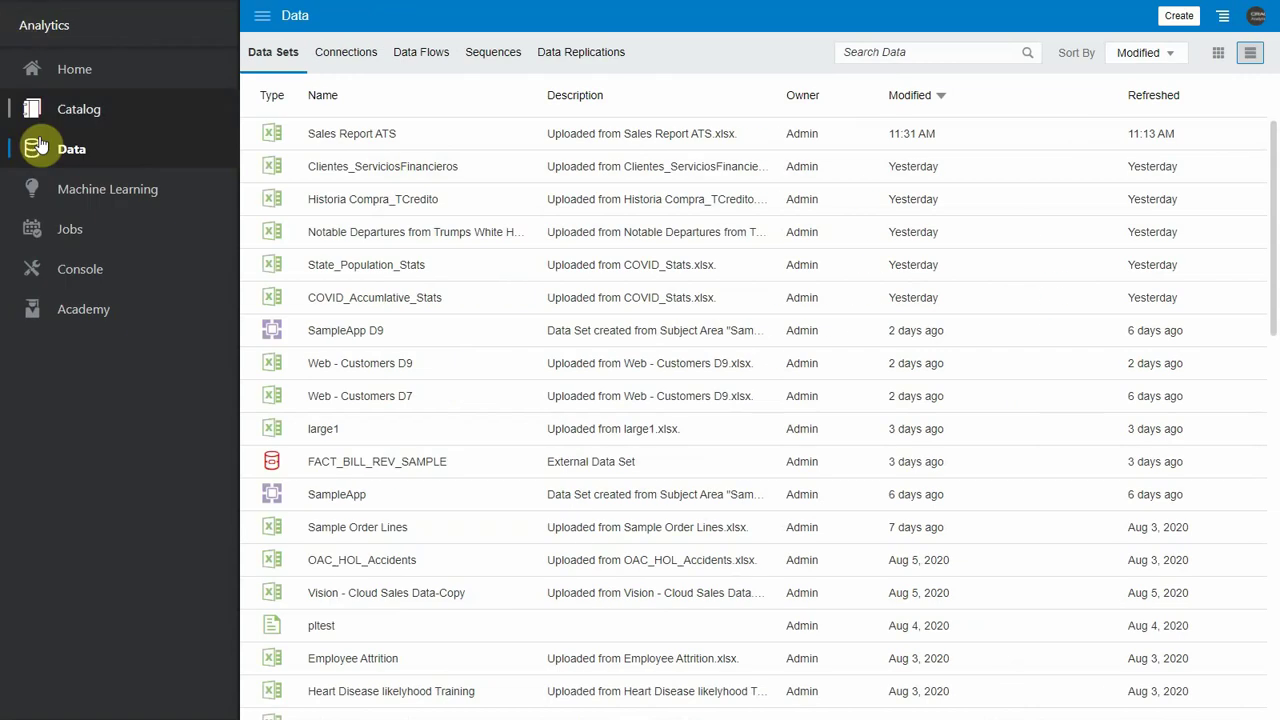
pyautogui.click(64, 197)
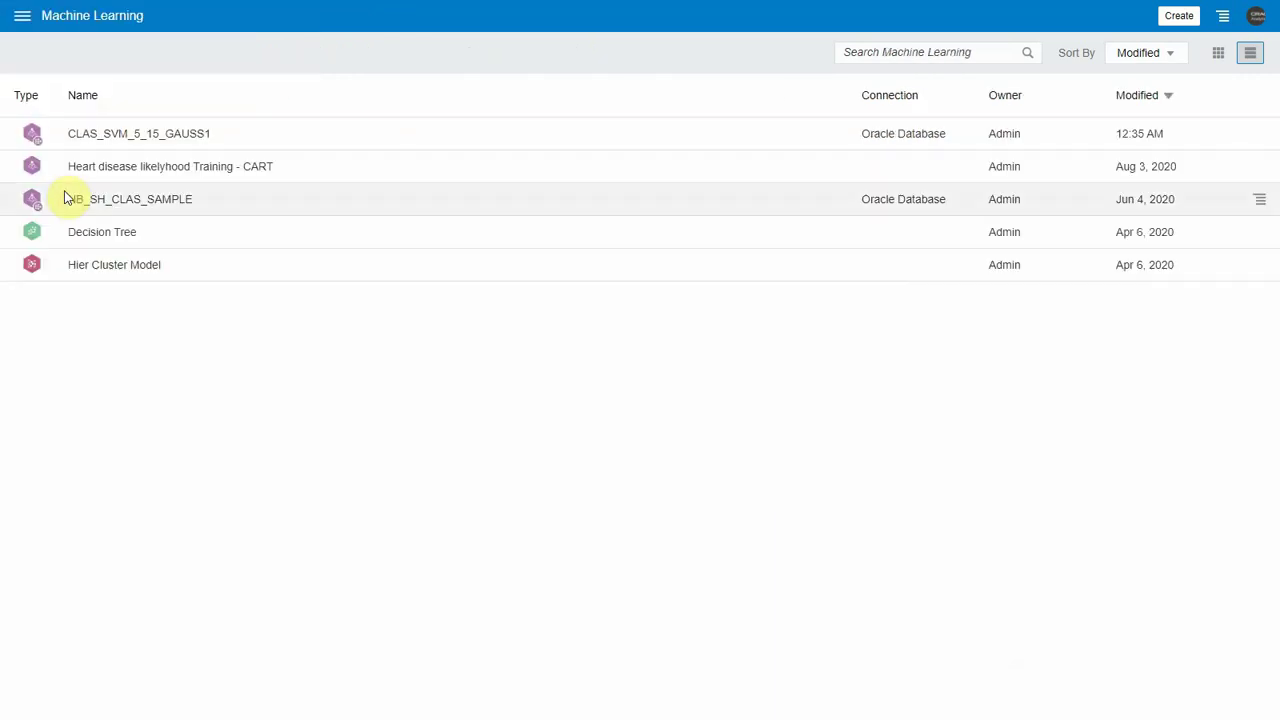
pyautogui.click(21, 18)
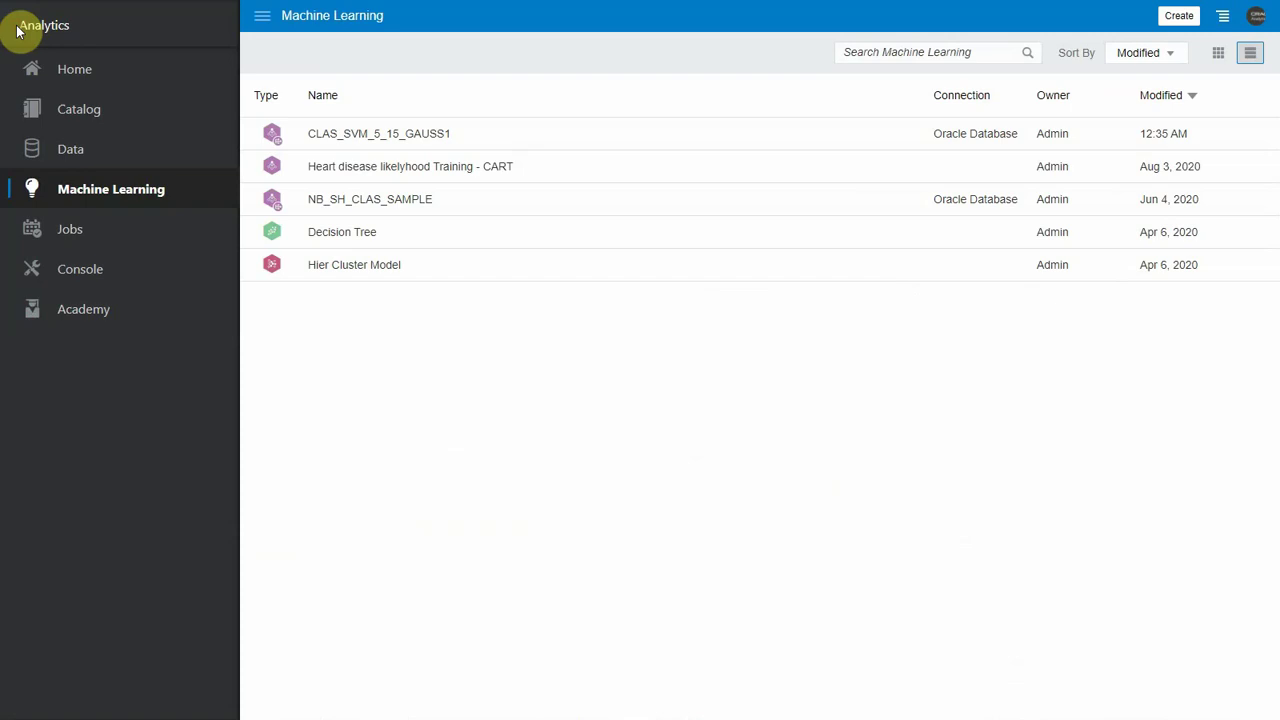
pyautogui.click(16, 78)
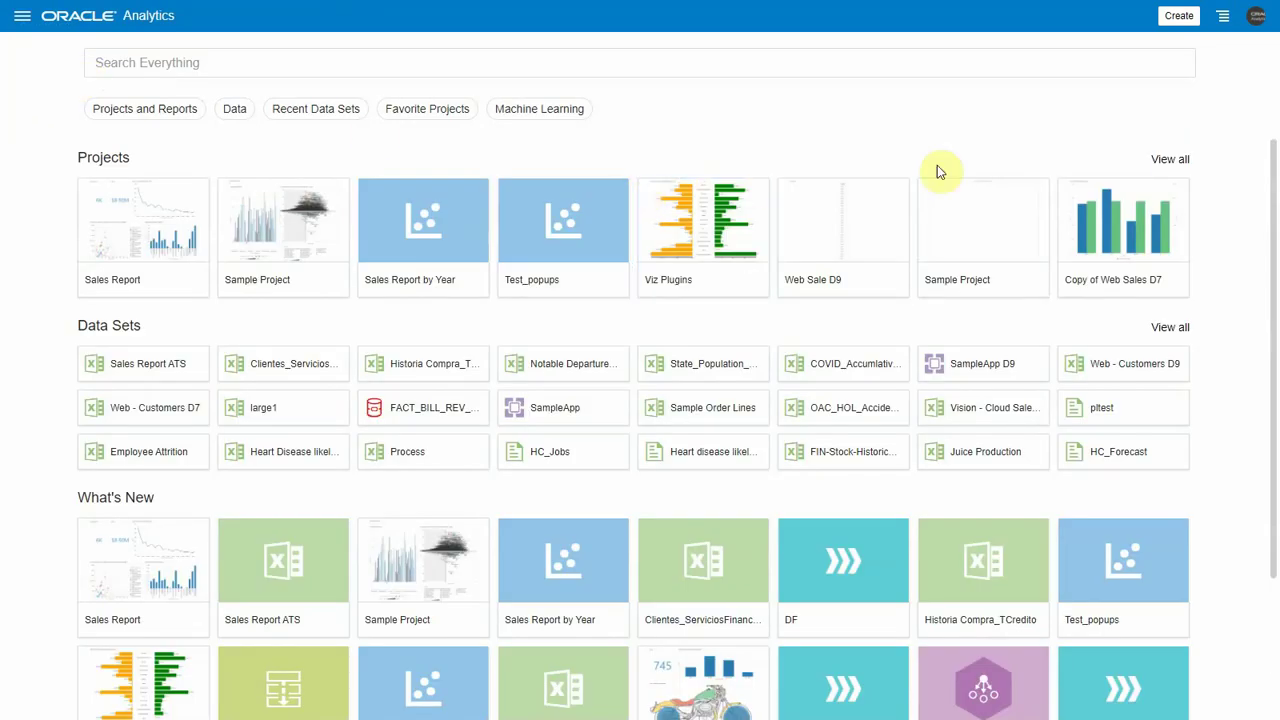
# Create and save a new data set from Sales Report.xlsx, then return home
pyautogui.click(1179, 15)
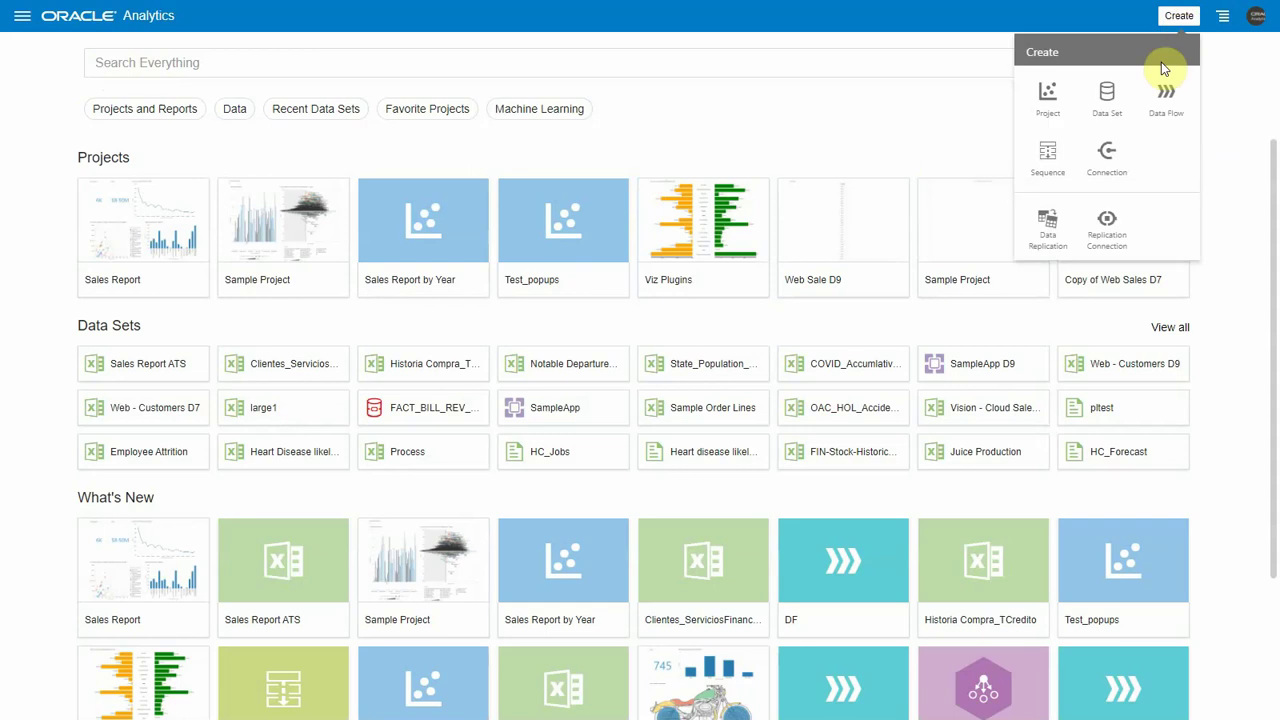
pyautogui.click(1108, 112)
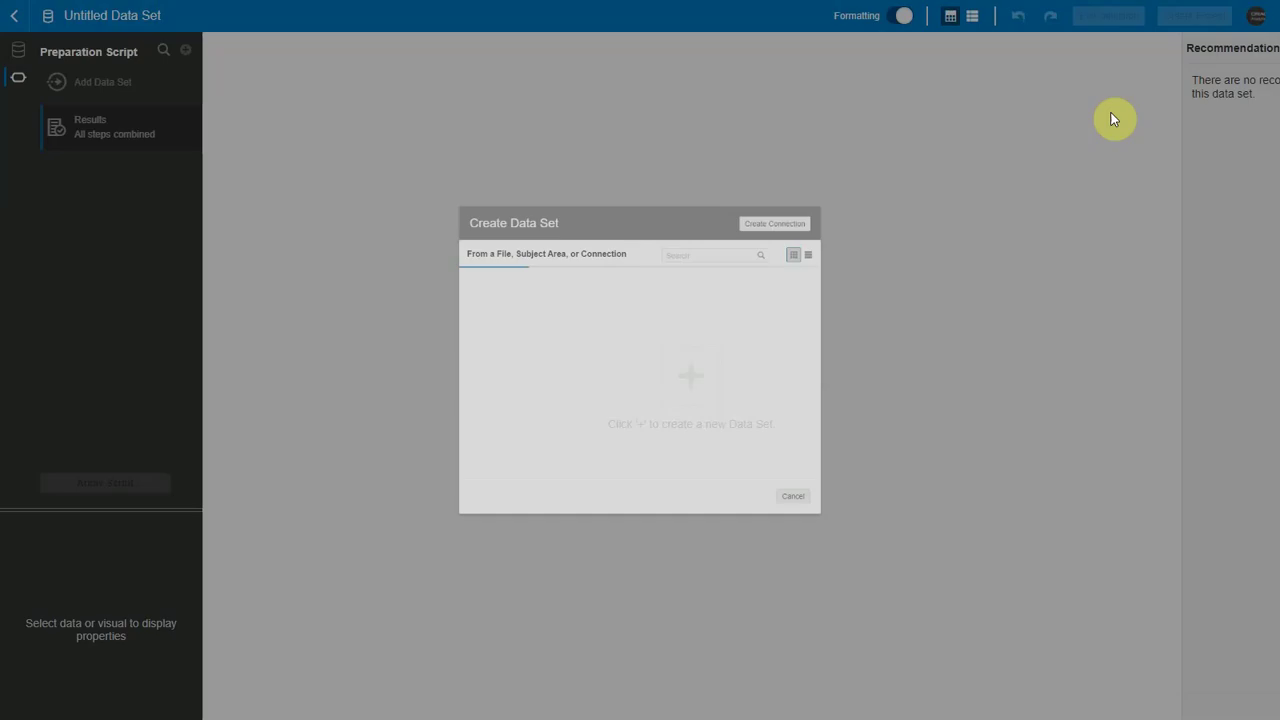
pyautogui.click(410, 300)
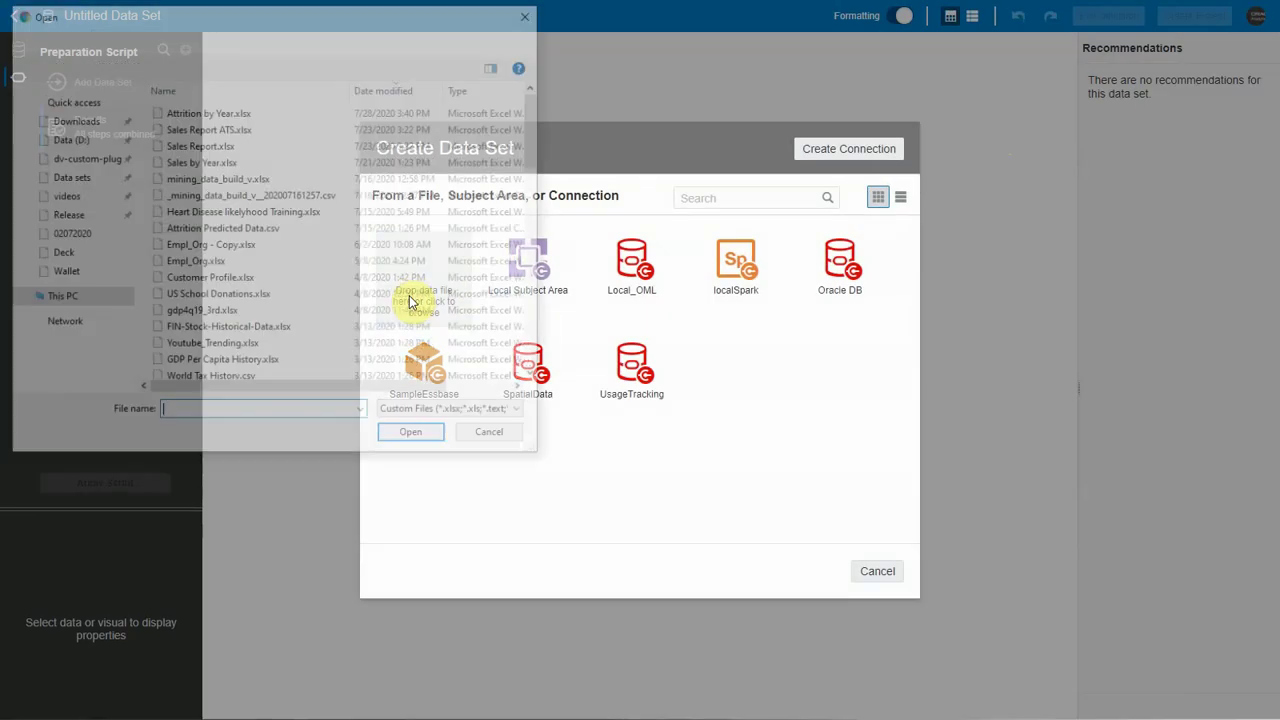
pyautogui.click(205, 145)
pyautogui.doubleClick(205, 145)
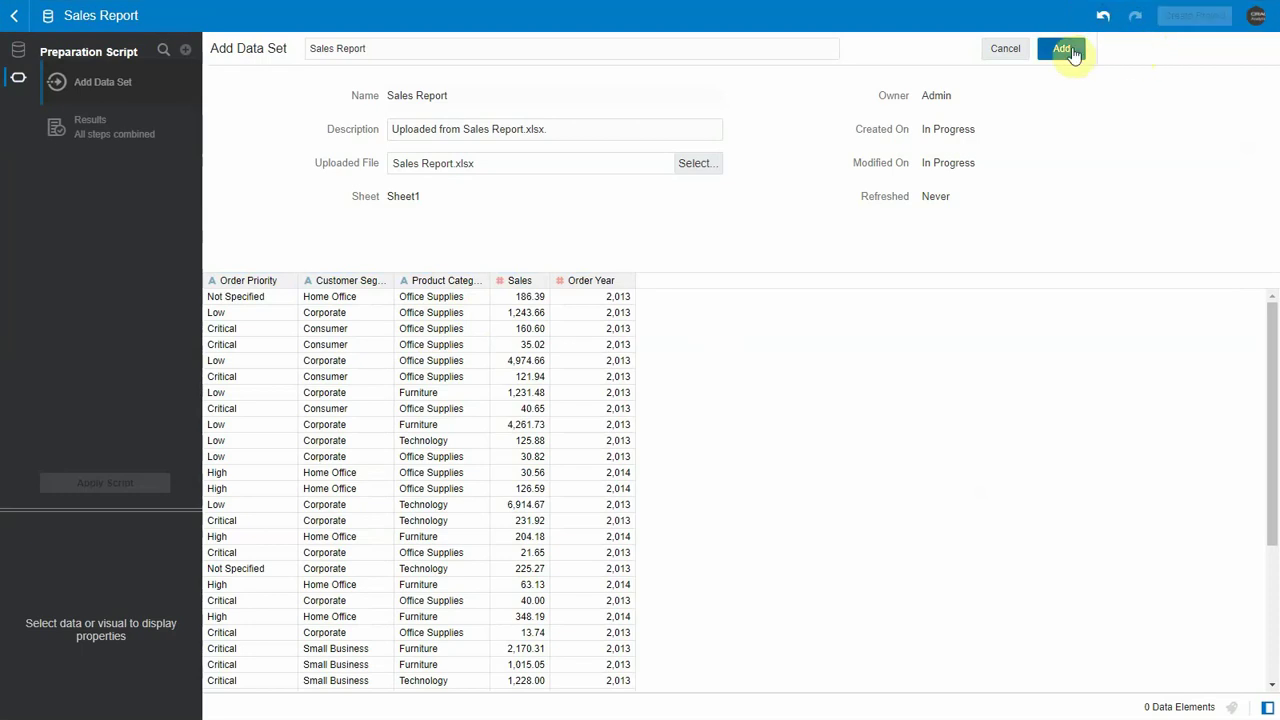
pyautogui.click(1066, 50)
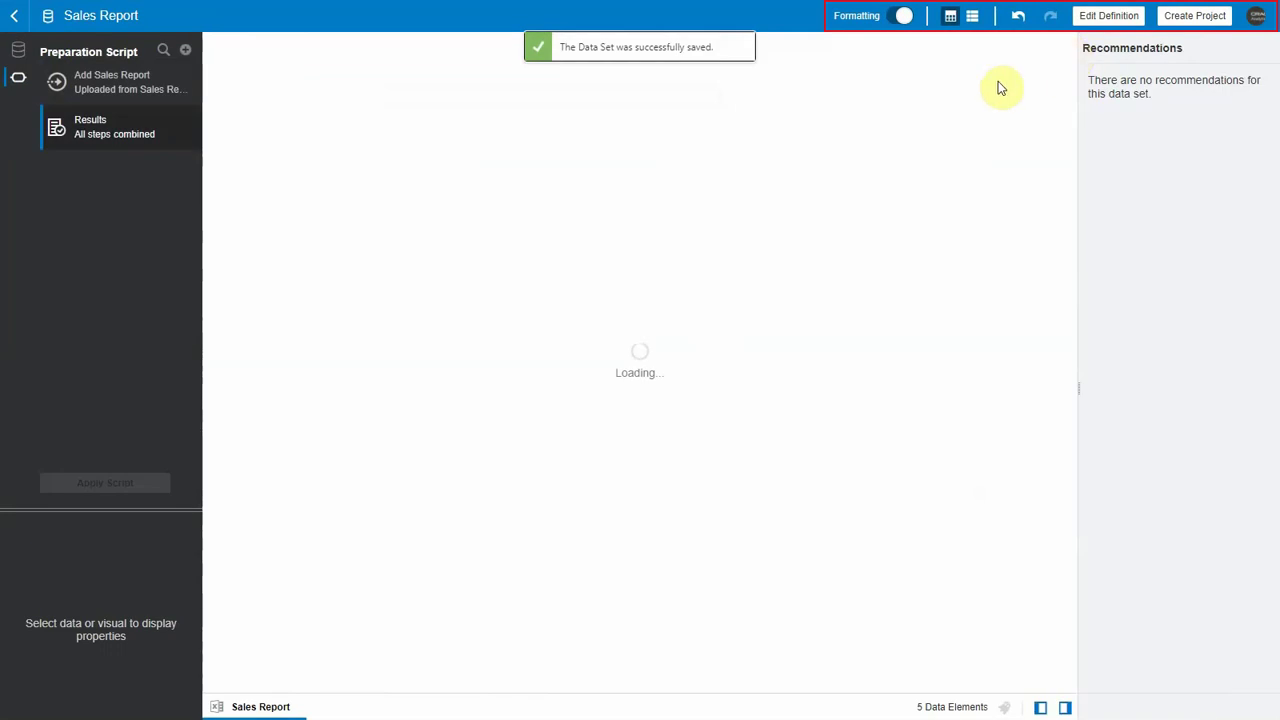
pyautogui.click(20, 16)
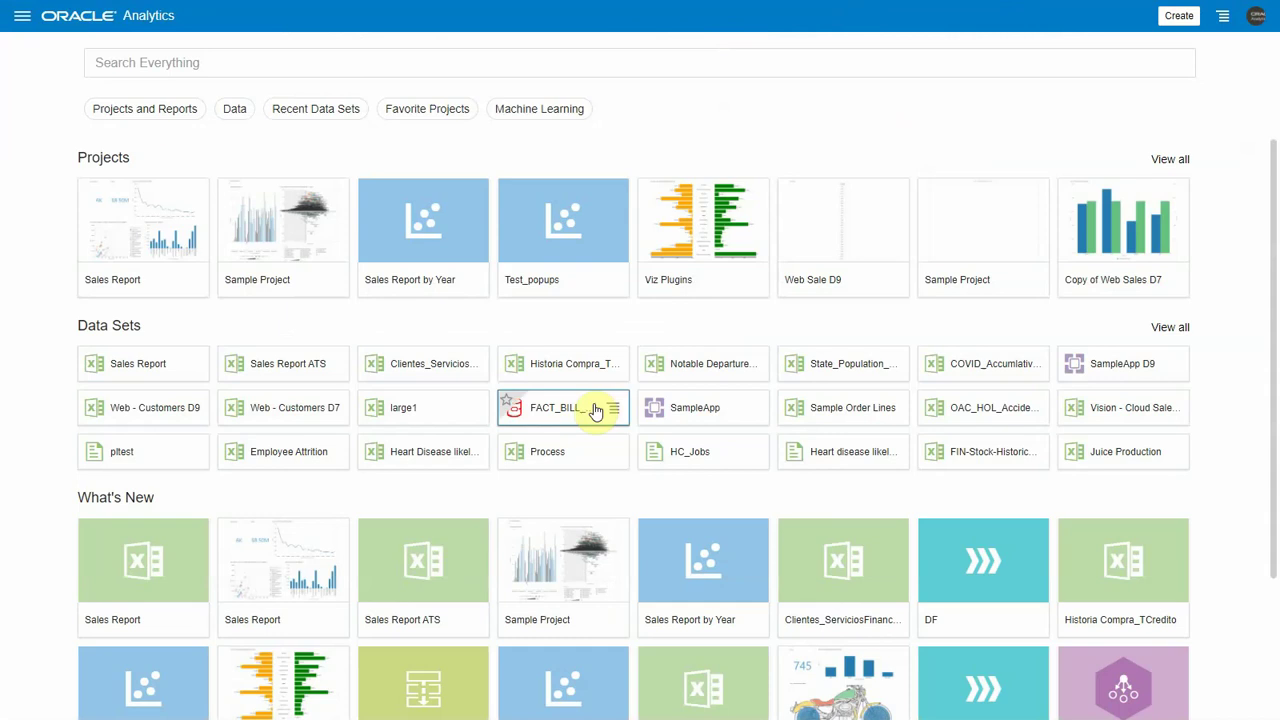
# Open the Sales Report project and view its Prepare and Narrate tabs before returning to Visualize
pyautogui.click(157, 235)
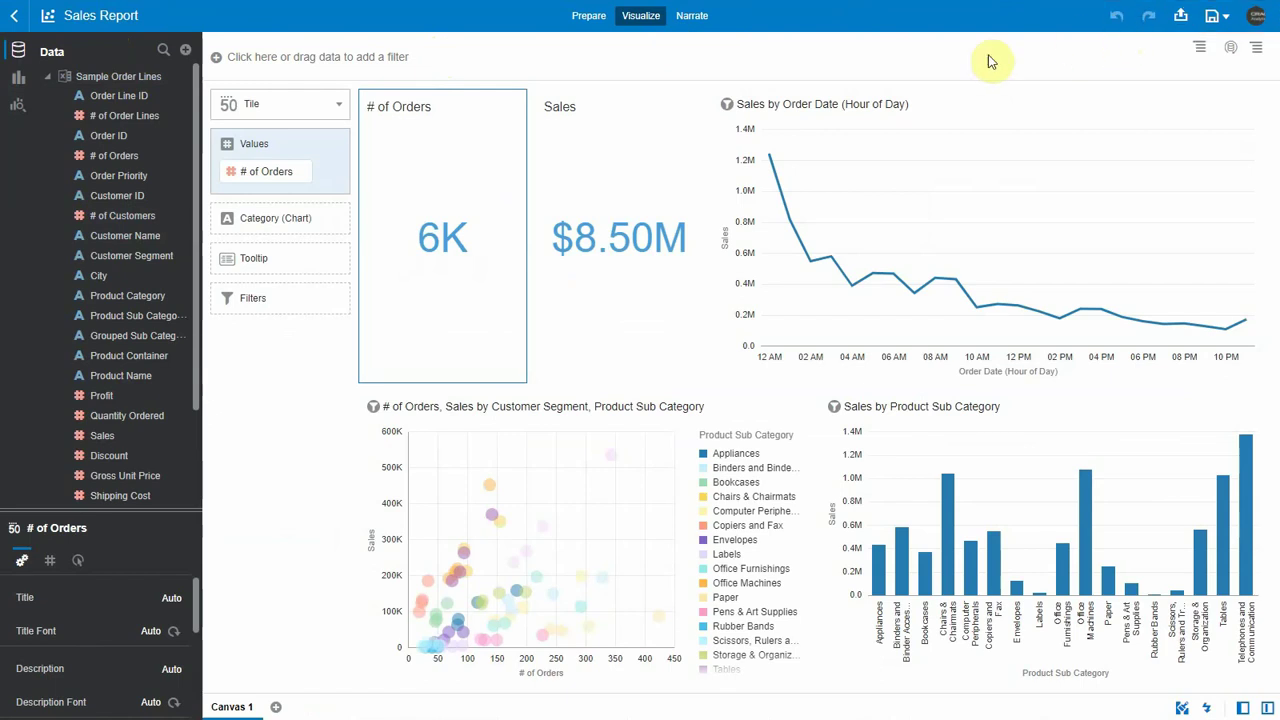
pyautogui.click(589, 16)
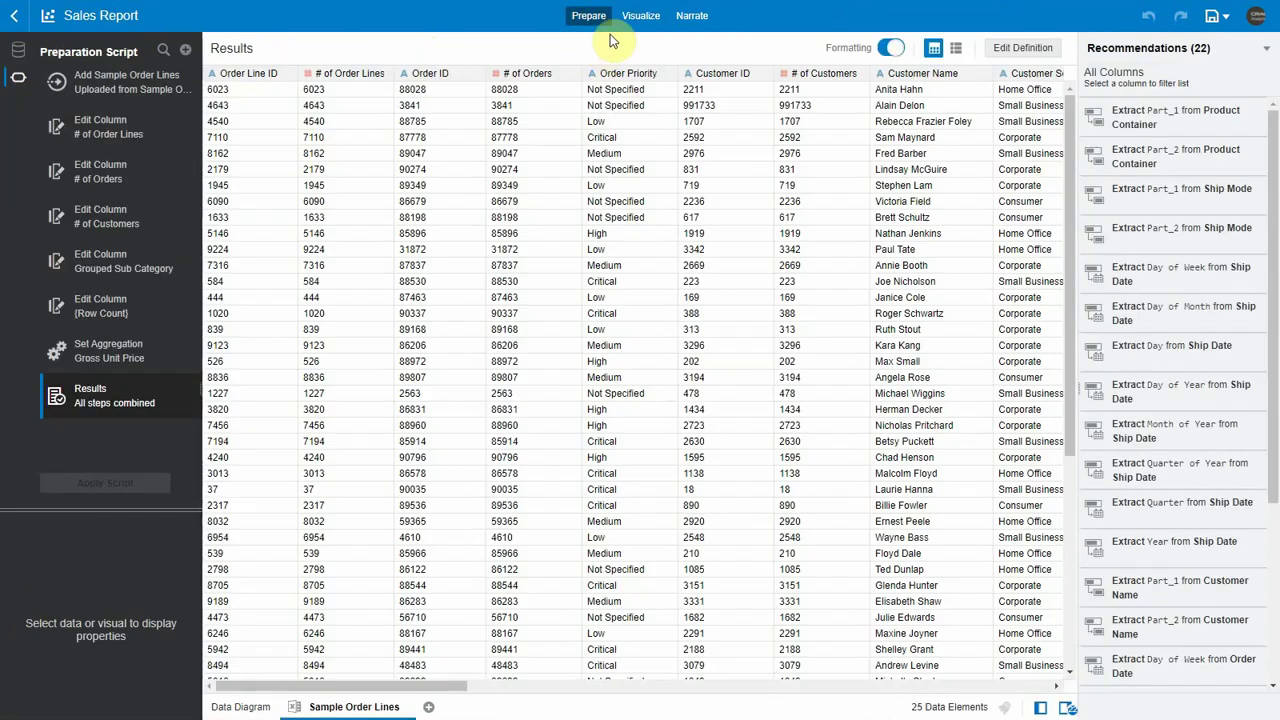
pyautogui.click(694, 17)
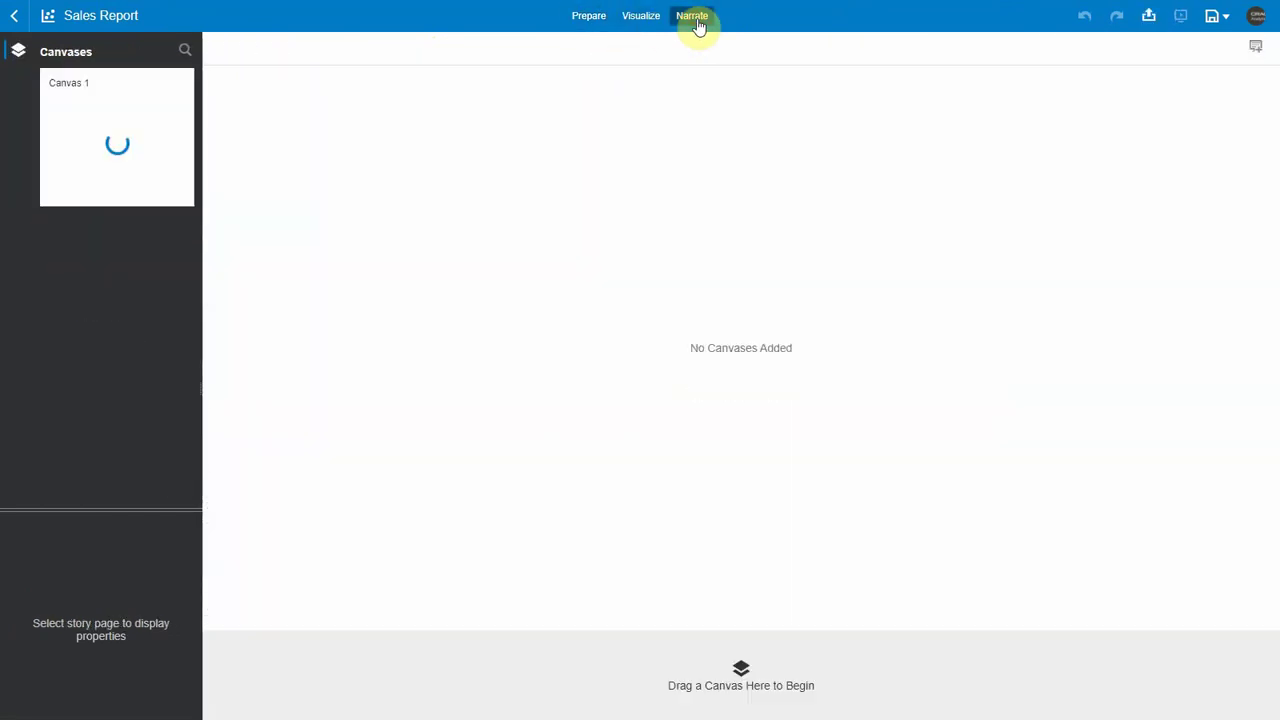
pyautogui.click(641, 16)
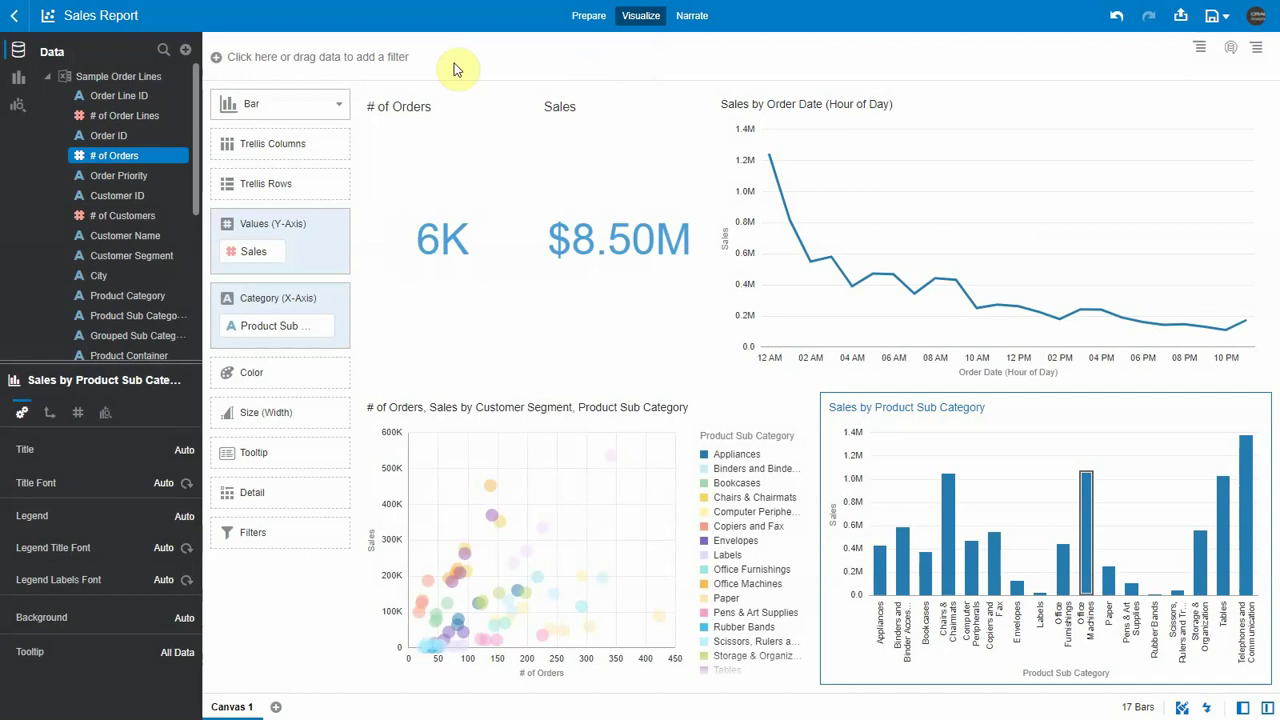
pyautogui.click(140, 76)
pyautogui.click(249, 110)
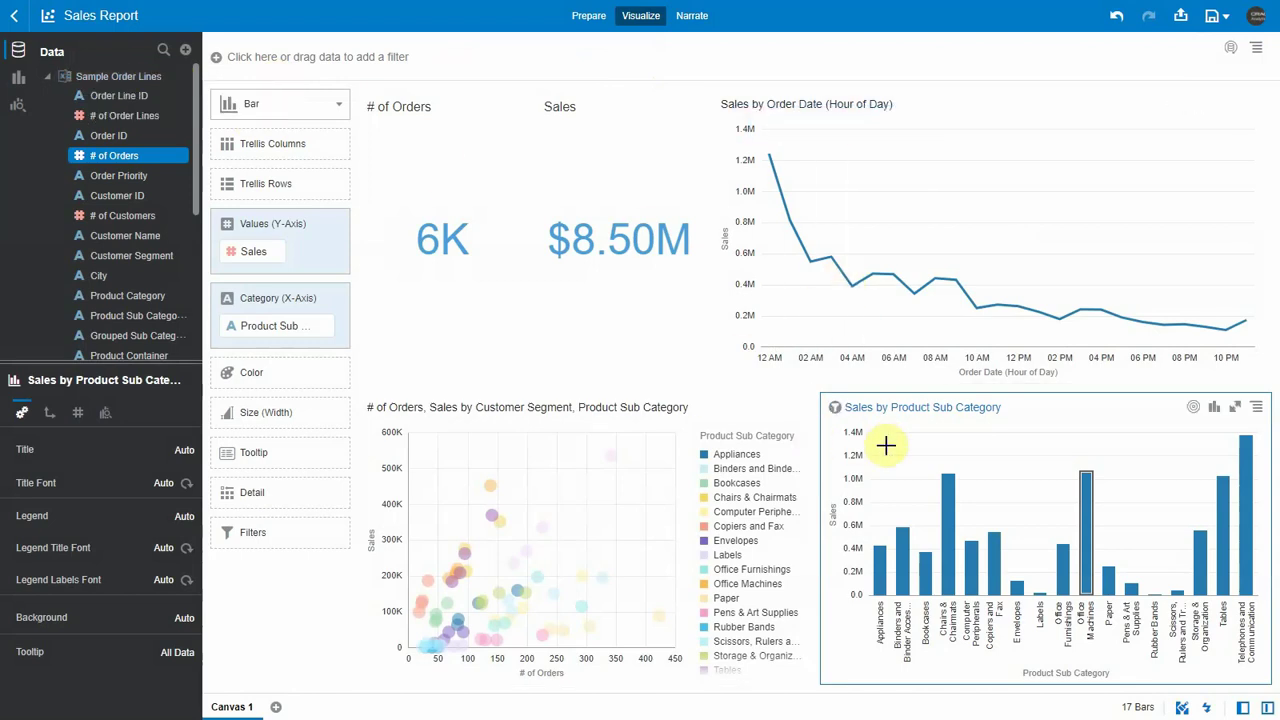
pyautogui.rightClick(1017, 455)
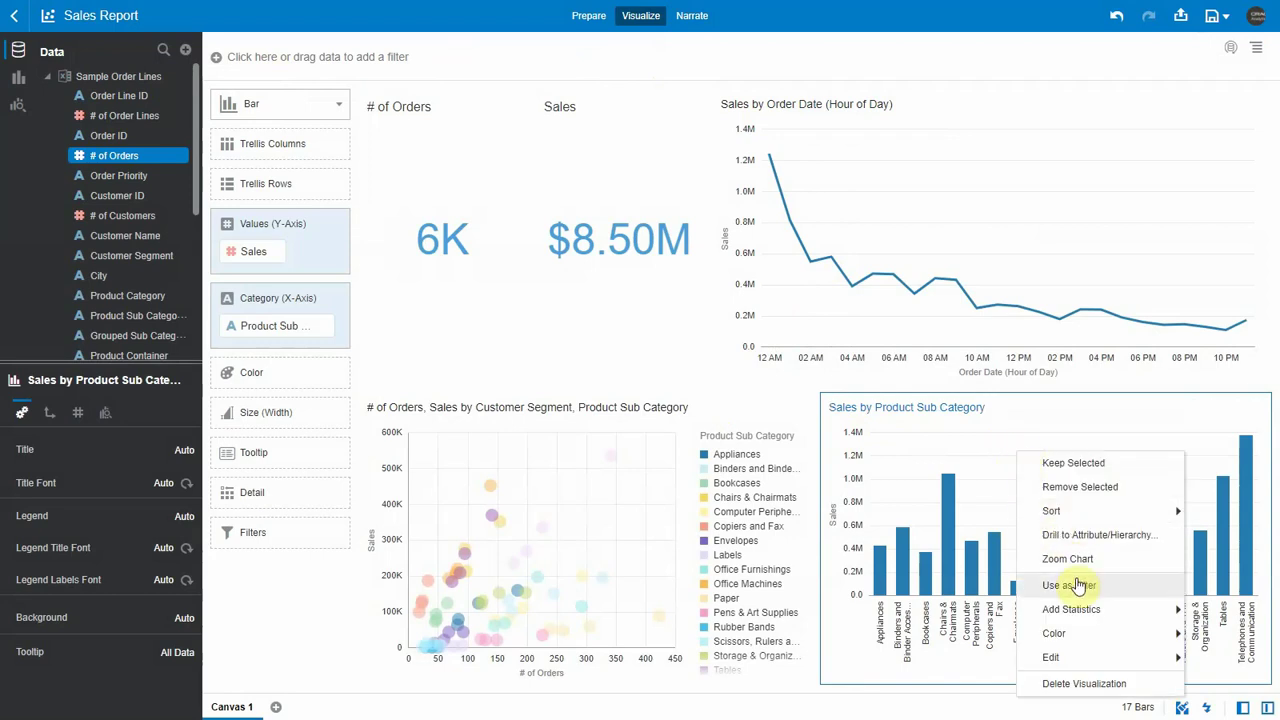
pyautogui.click(1050, 428)
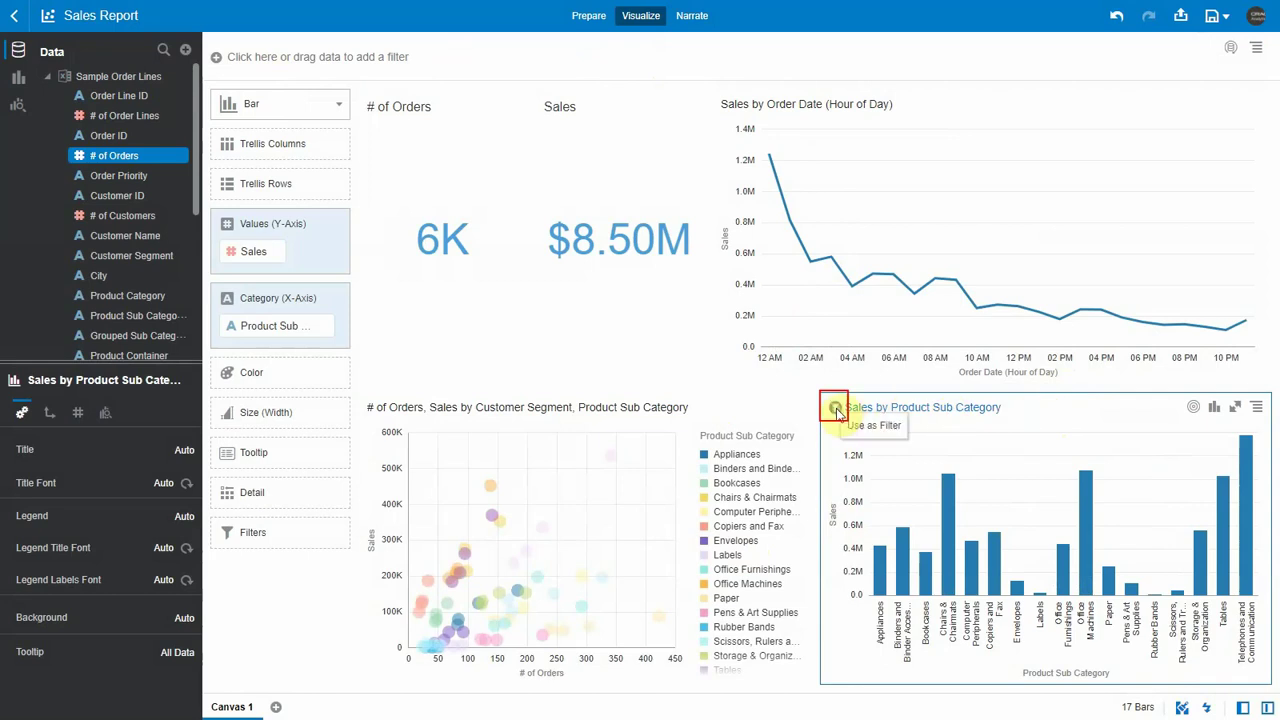
pyautogui.click(836, 409)
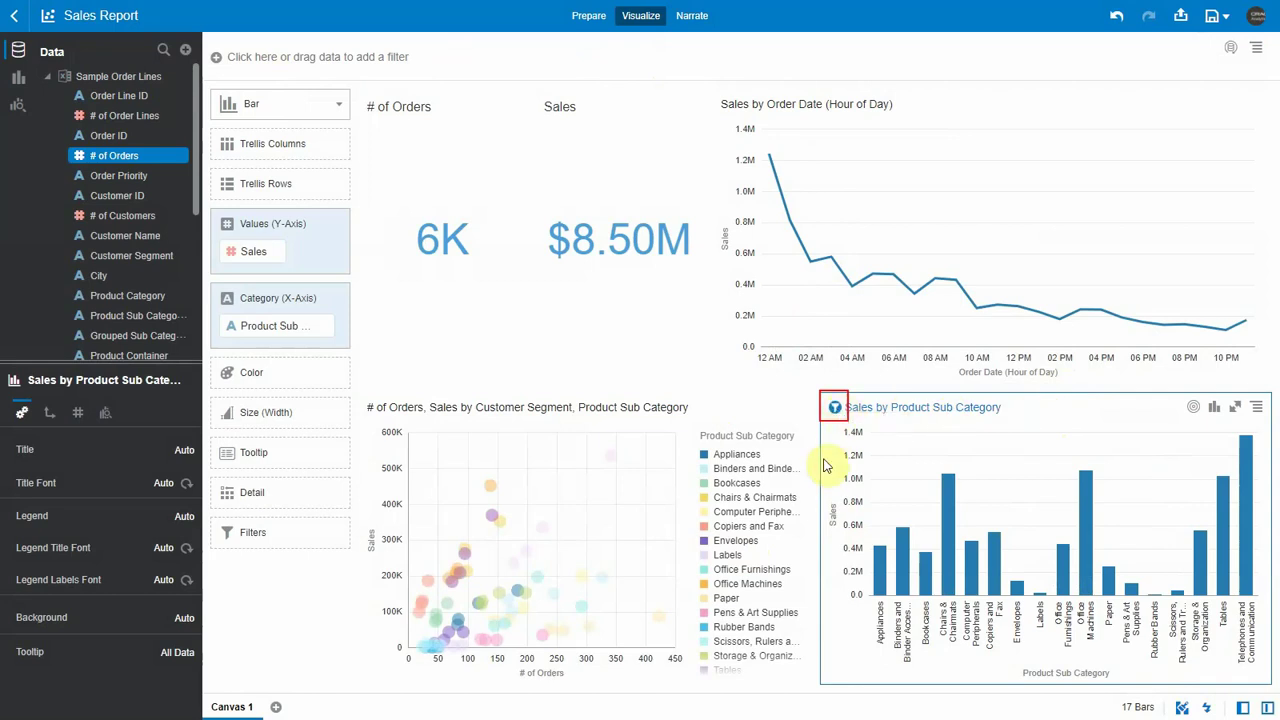
pyautogui.rightClick(998, 448)
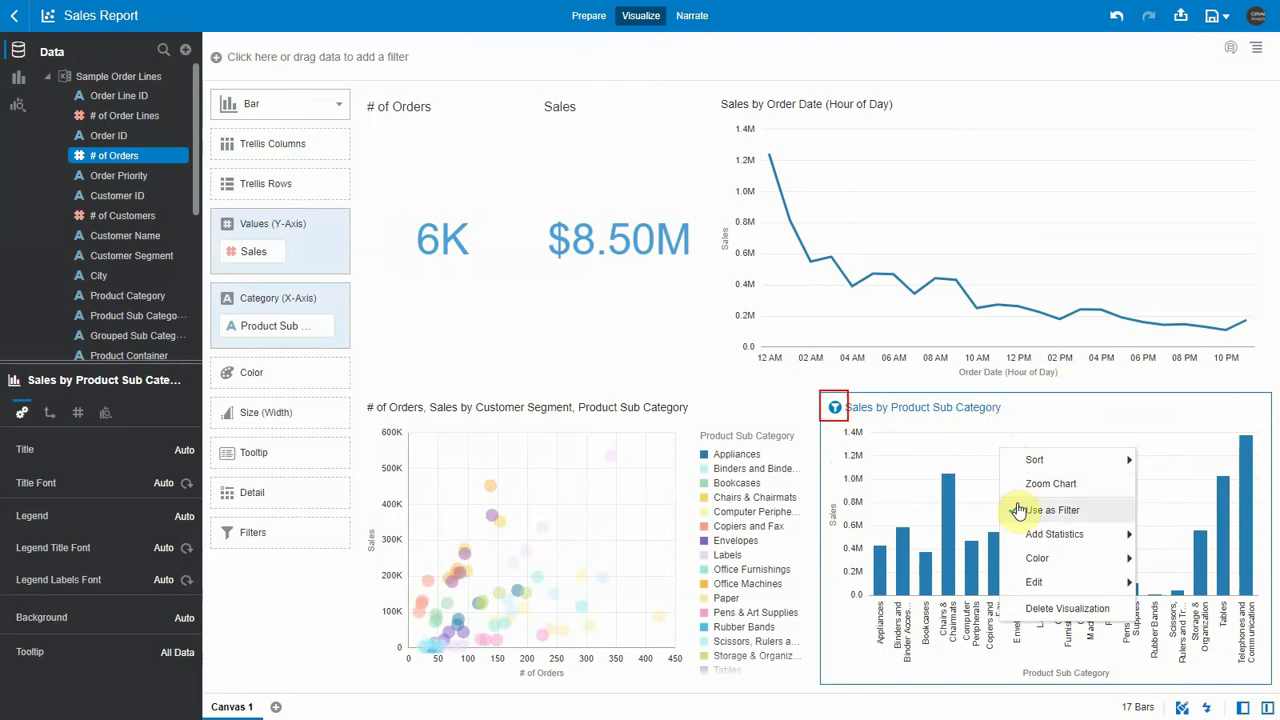
pyautogui.click(970, 436)
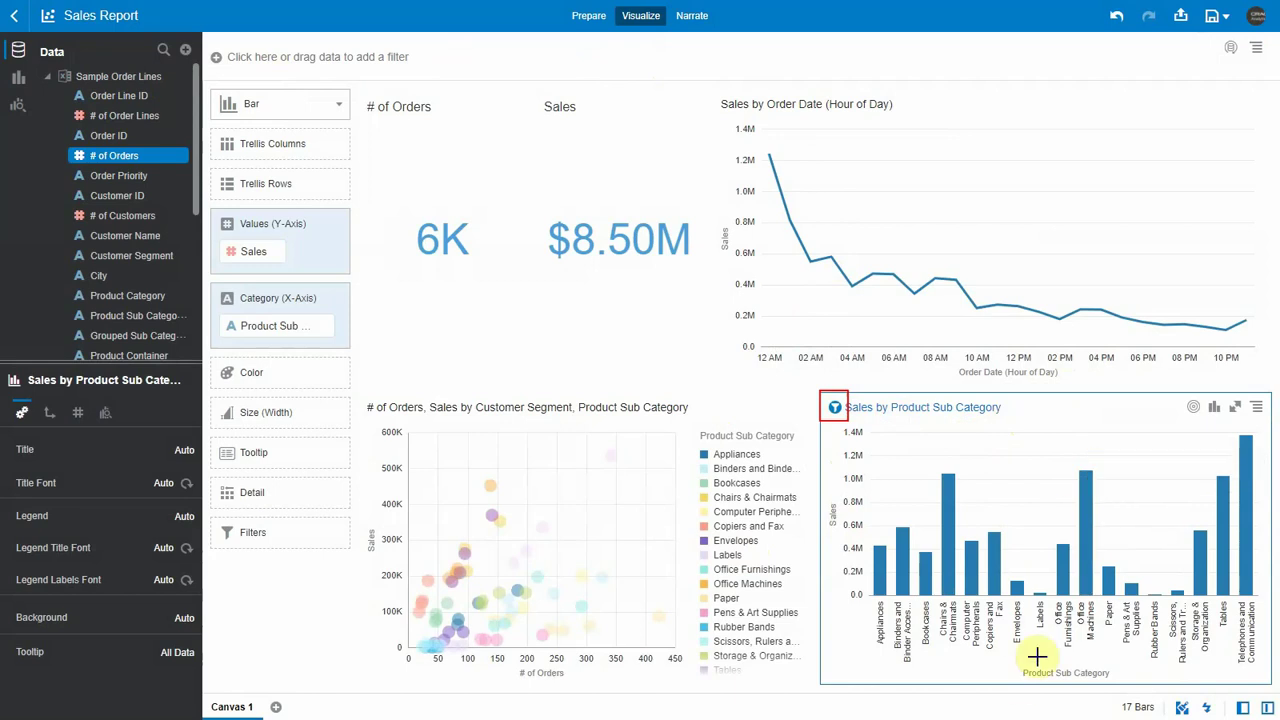
pyautogui.click(1084, 562)
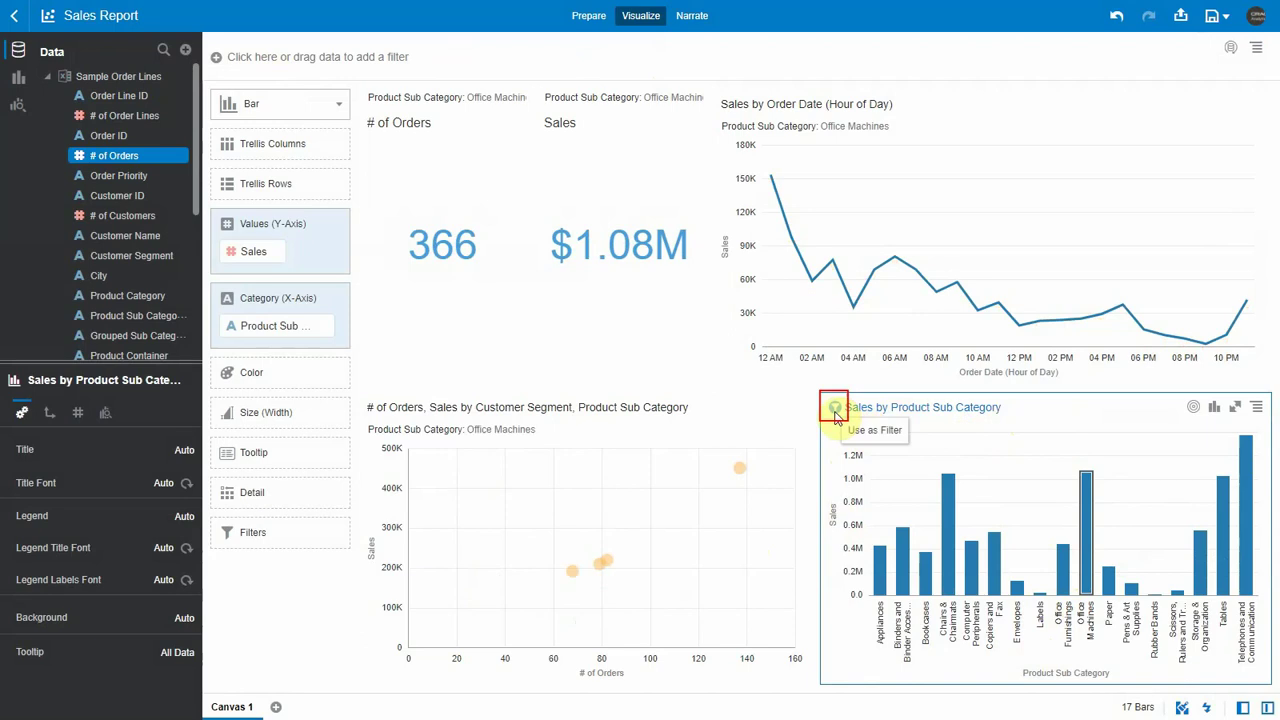
pyautogui.click(835, 410)
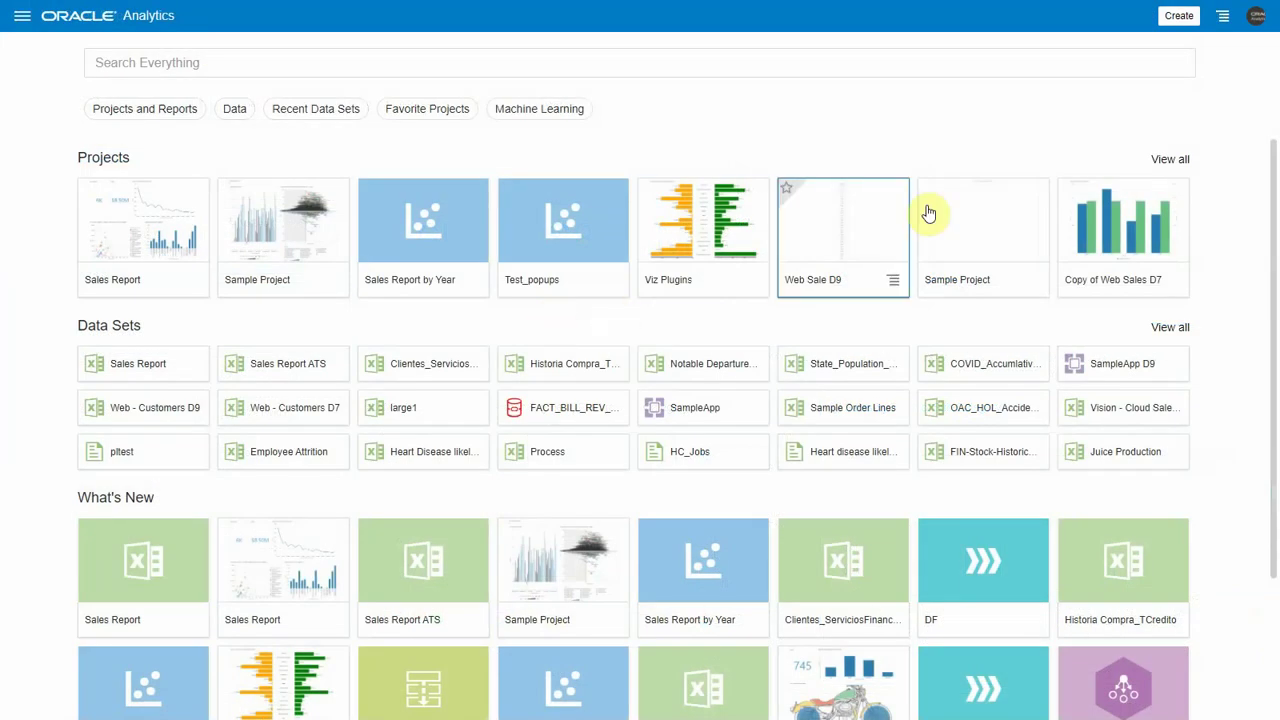
# Start a new project and add the Sample Order Lines data set found by searching 'sample'
pyautogui.click(1179, 17)
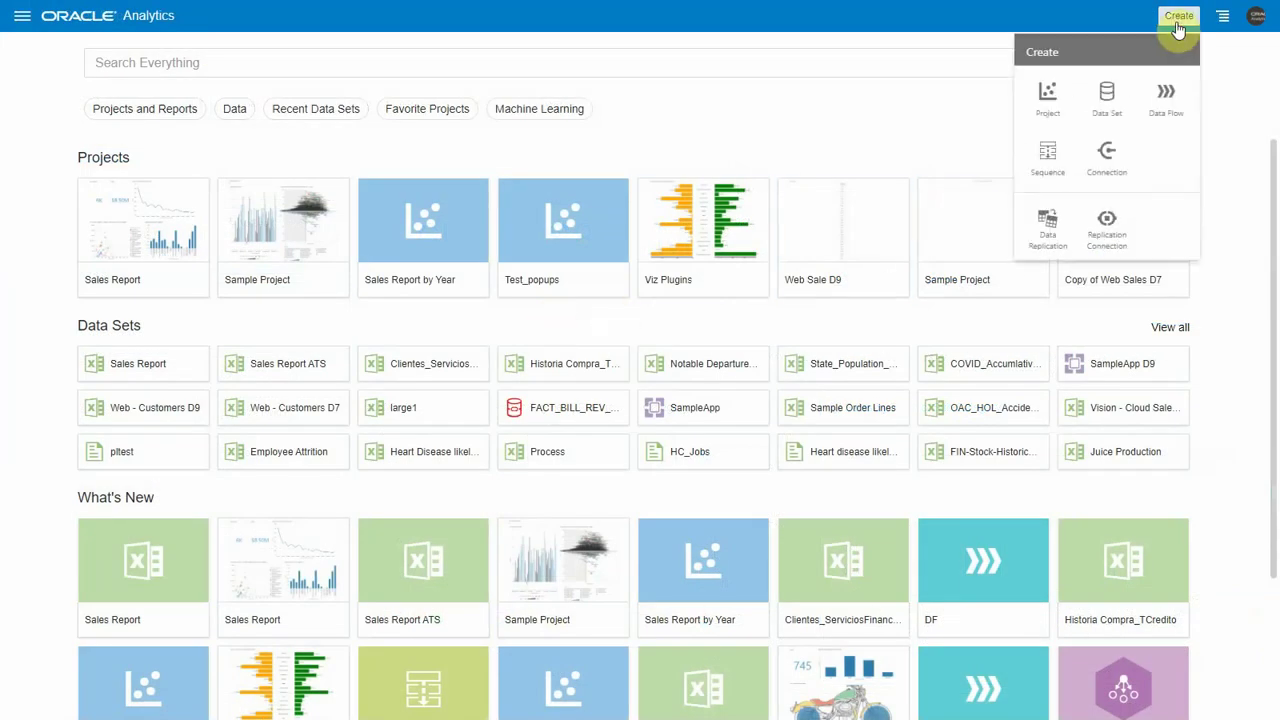
pyautogui.click(1048, 104)
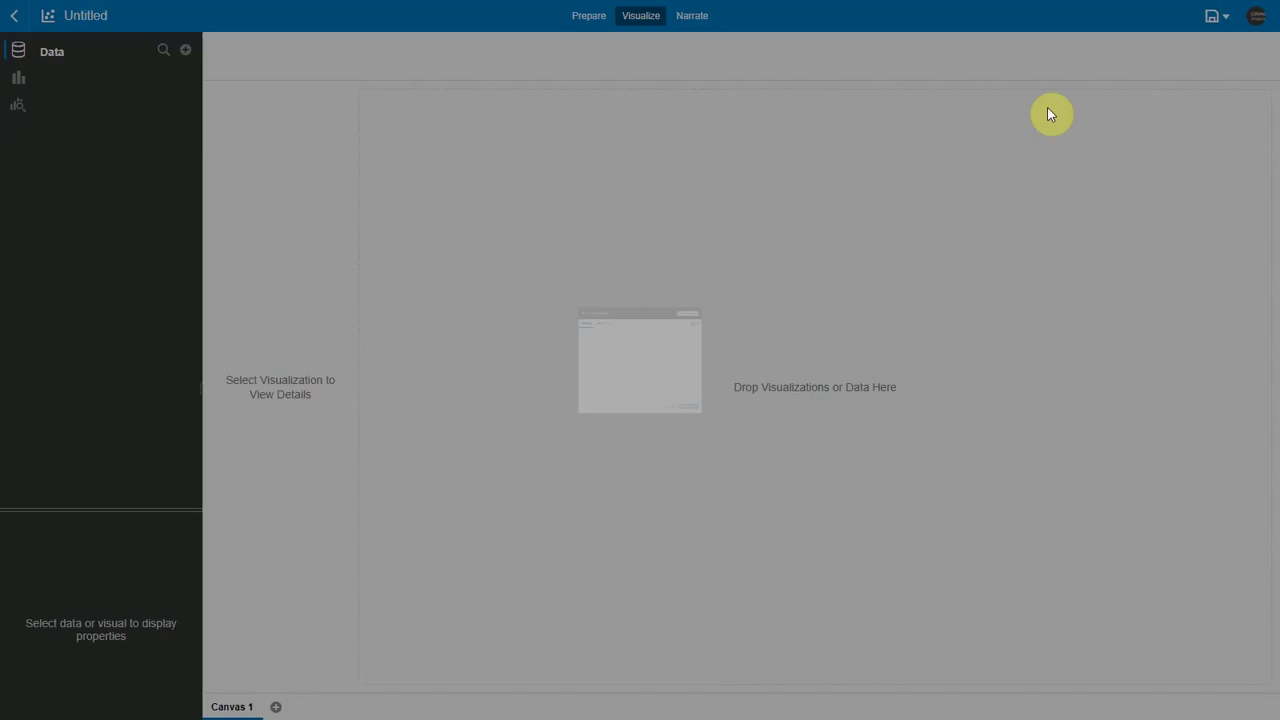
pyautogui.click(768, 193)
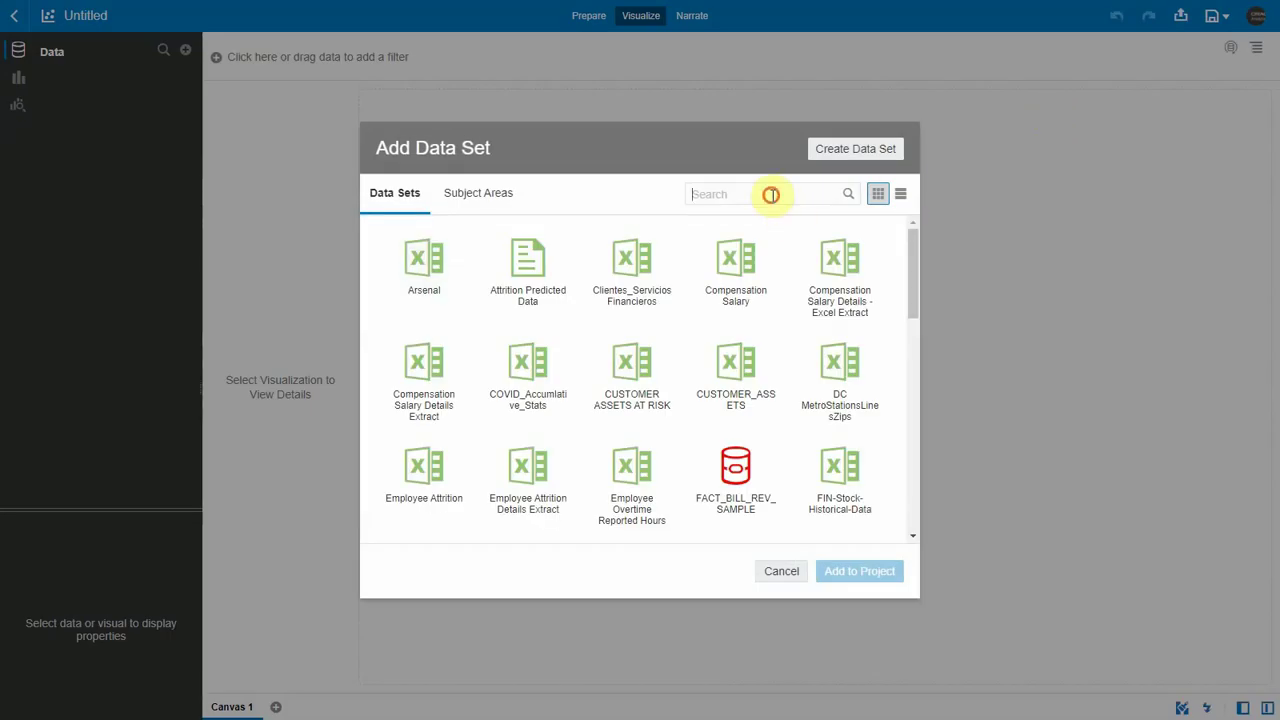
pyautogui.write('sample')
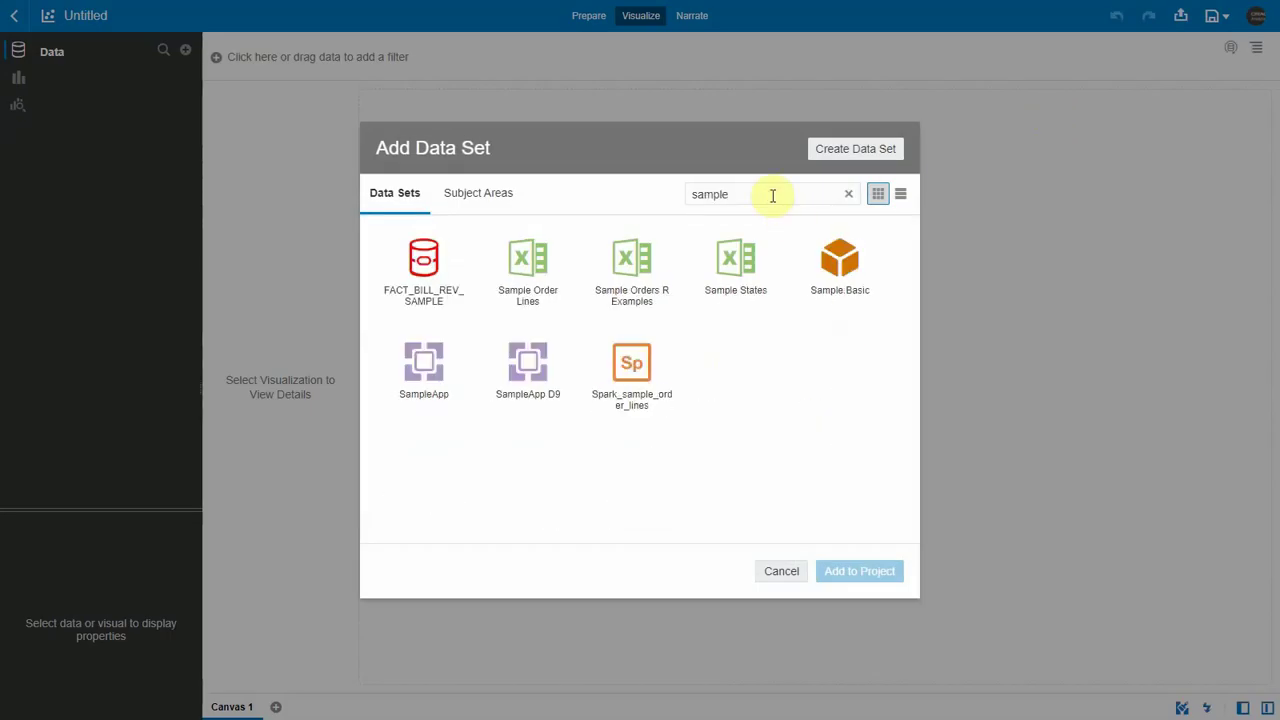
pyautogui.click(521, 290)
pyautogui.click(876, 571)
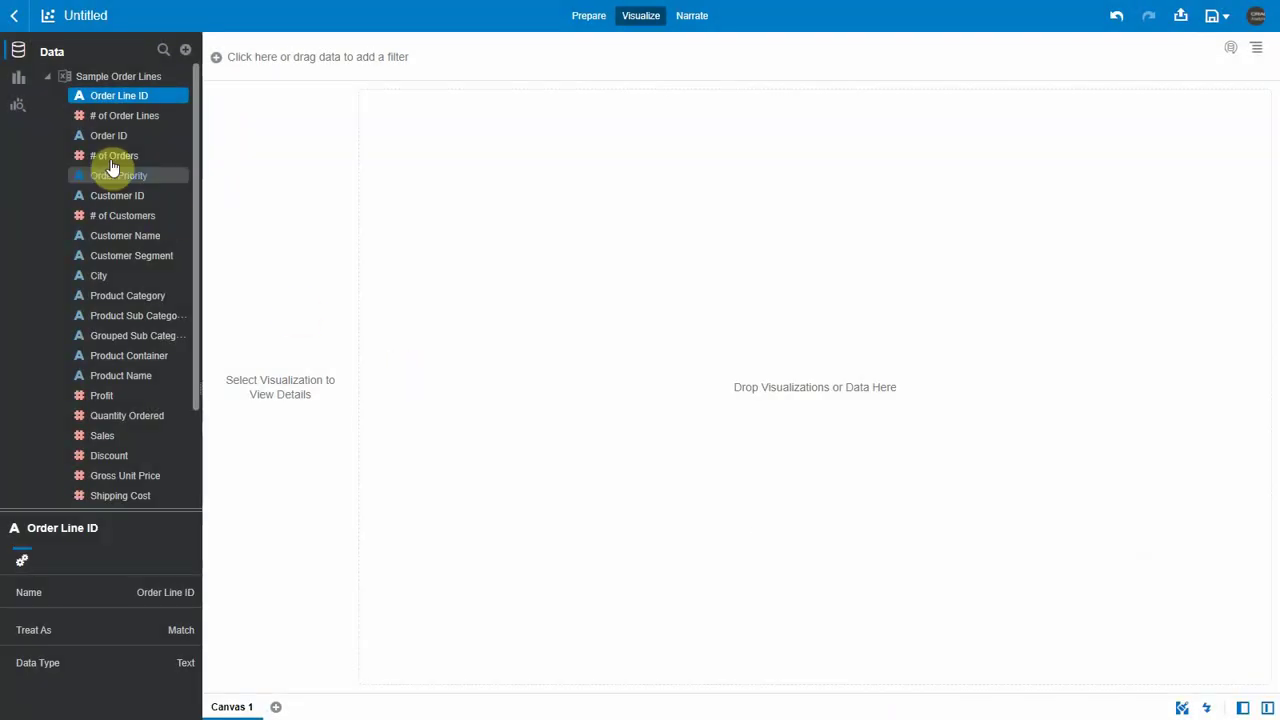
# Add a Sankey visualization to the canvas
pyautogui.click(20, 82)
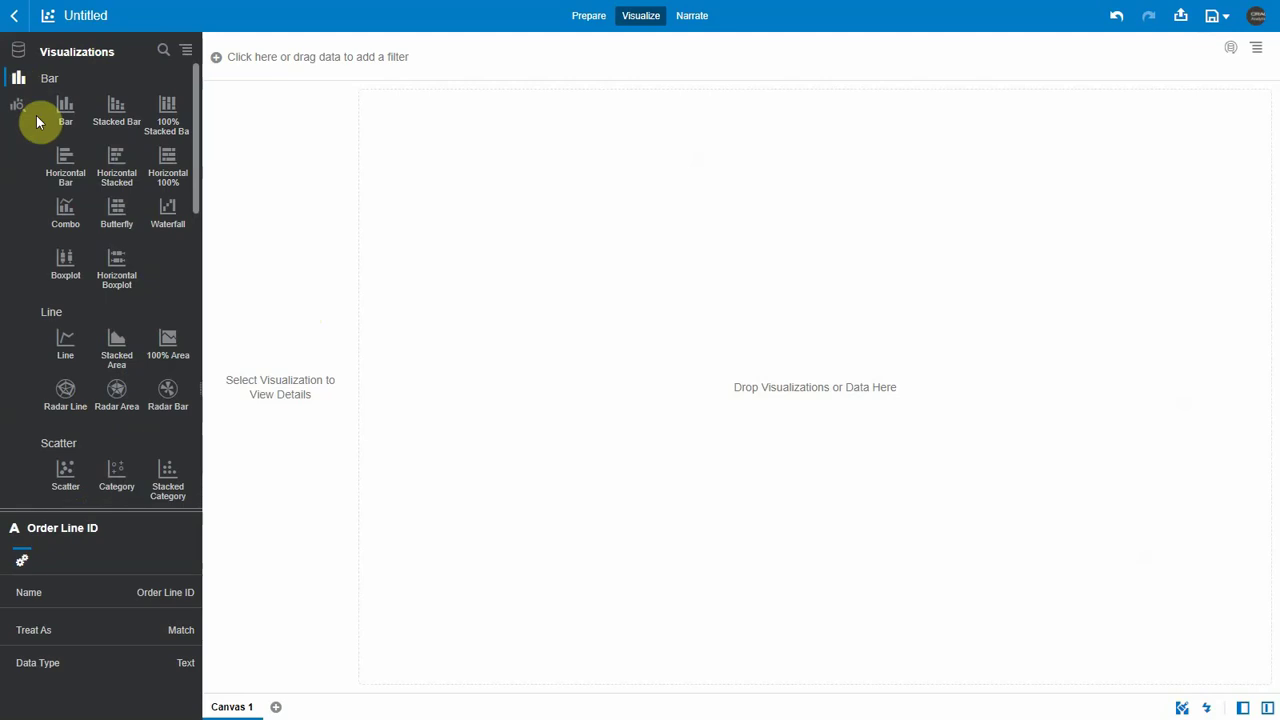
pyautogui.scroll(-8, 131, 349)
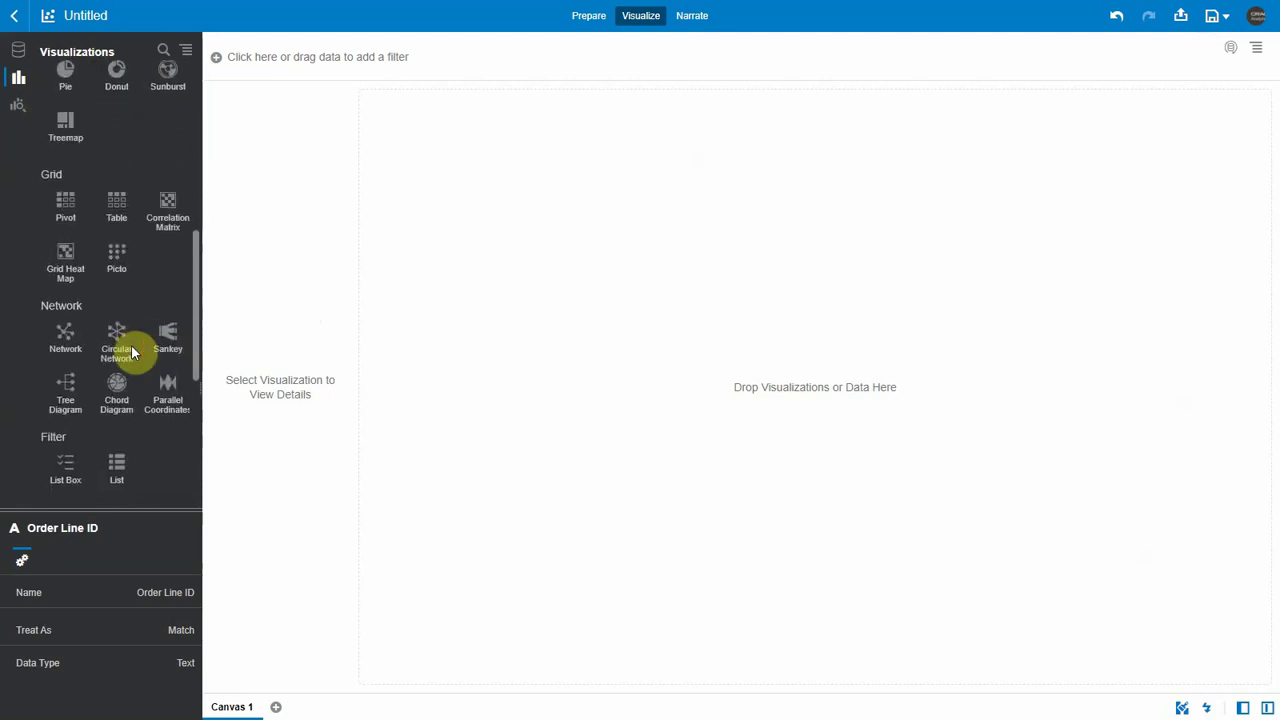
pyautogui.moveTo(166, 343); pyautogui.dragTo(476, 345)
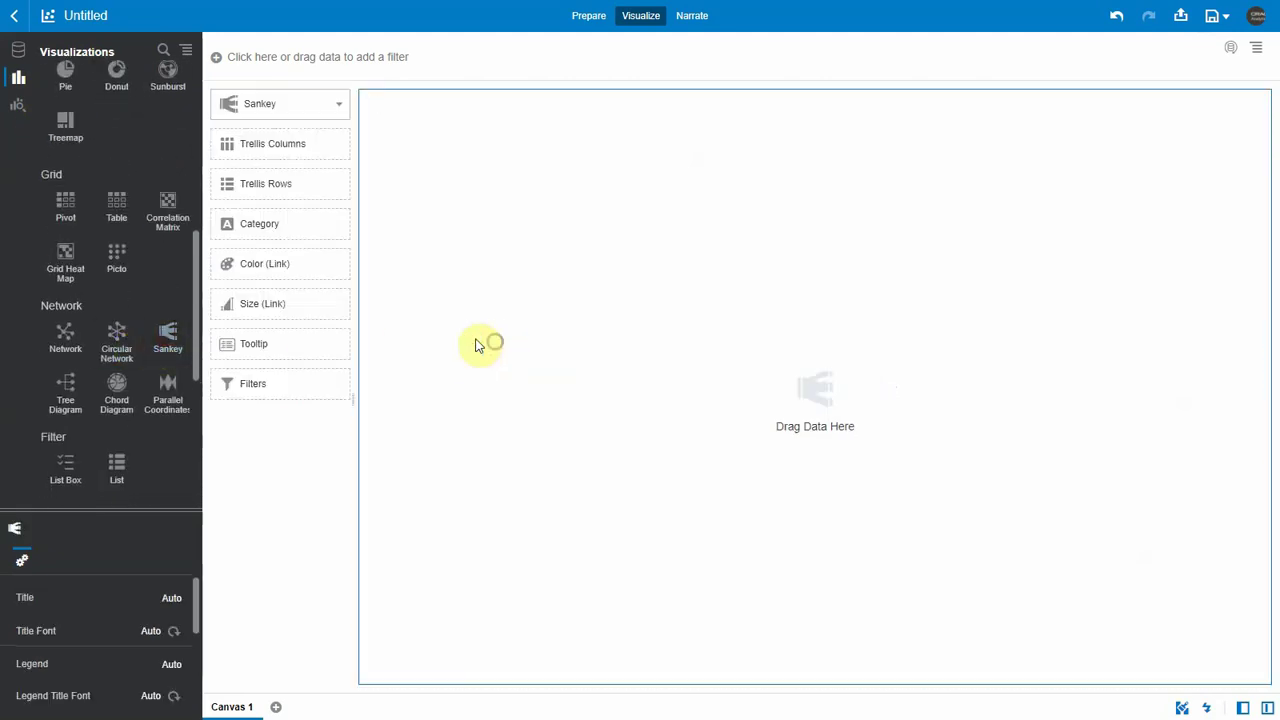
# Put Customer Segment and Product Sub Category in Category and Profit in Color (Link)
pyautogui.click(19, 50)
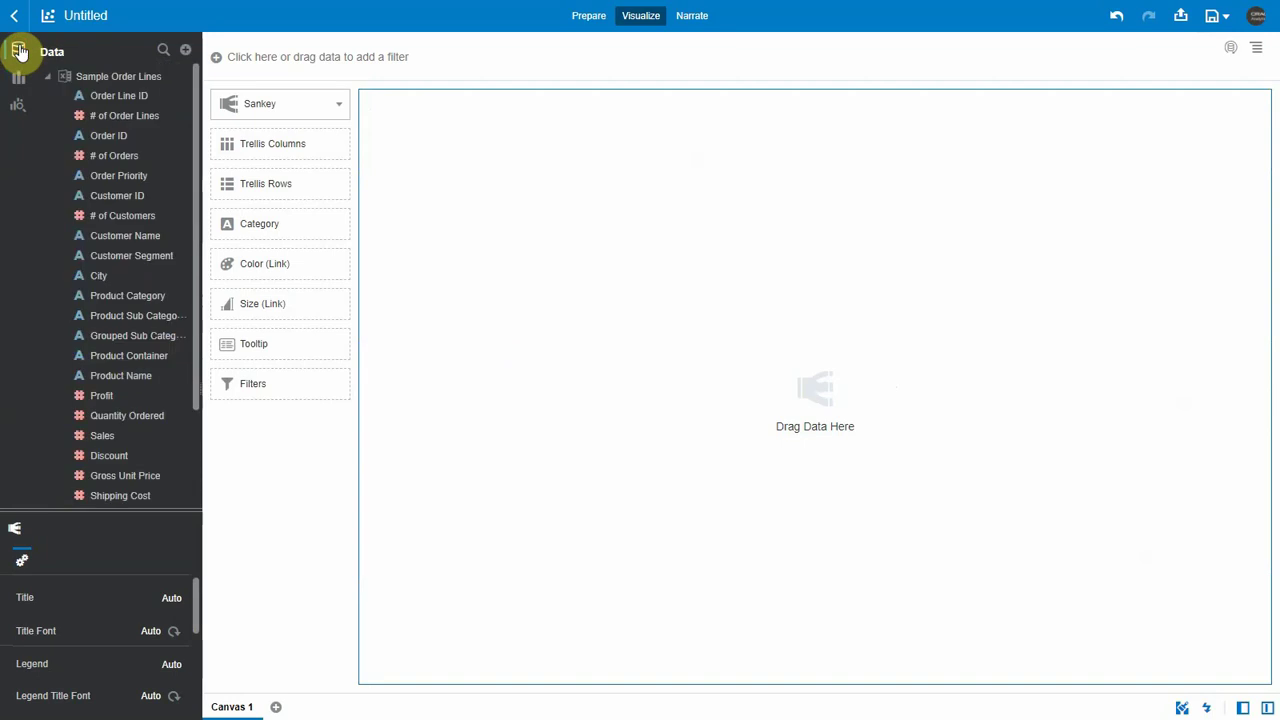
pyautogui.click(121, 255)
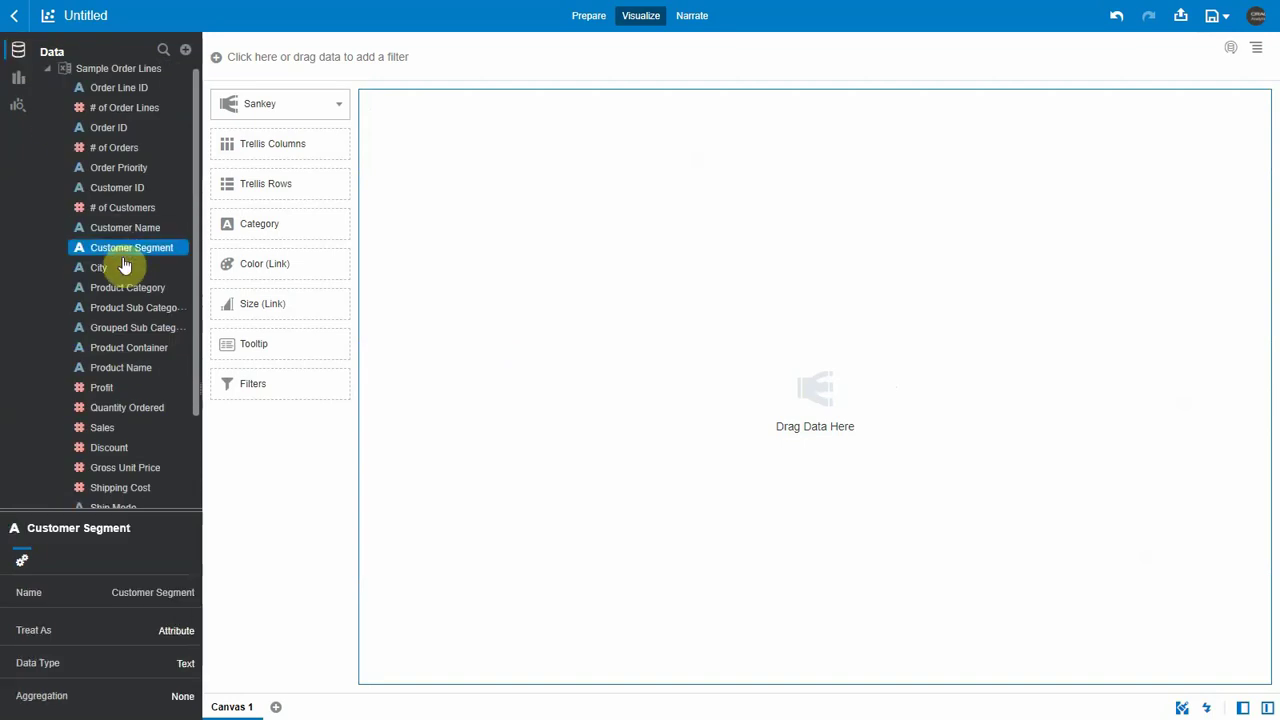
pyautogui.keyDown('ctrl'); pyautogui.click(135, 315); pyautogui.keyUp('ctrl')
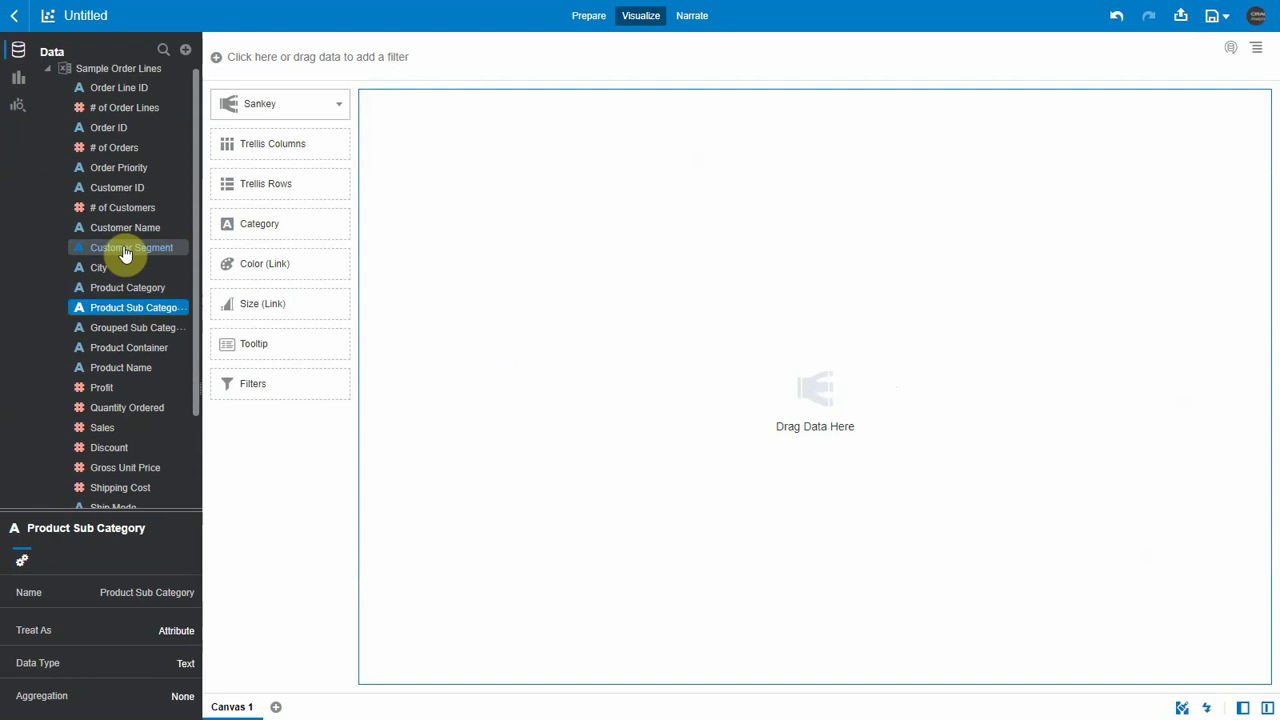
pyautogui.moveTo(123, 251); pyautogui.dragTo(238, 235)
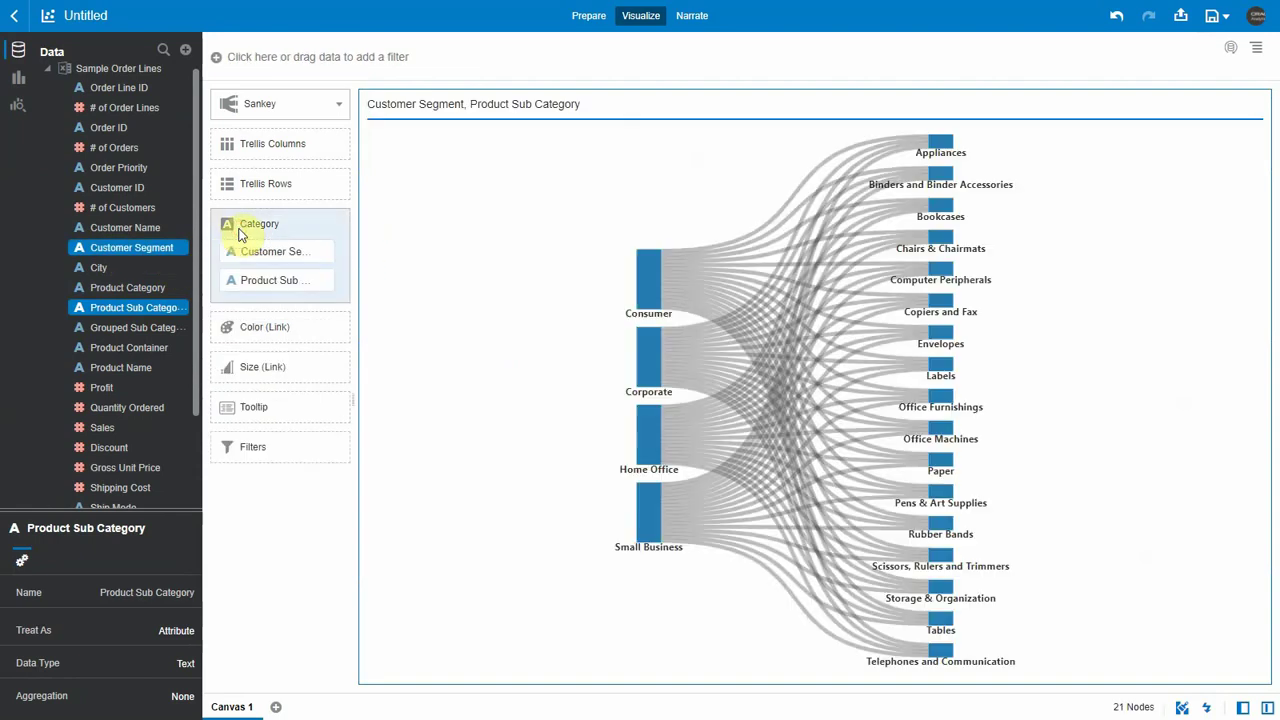
pyautogui.click(103, 392)
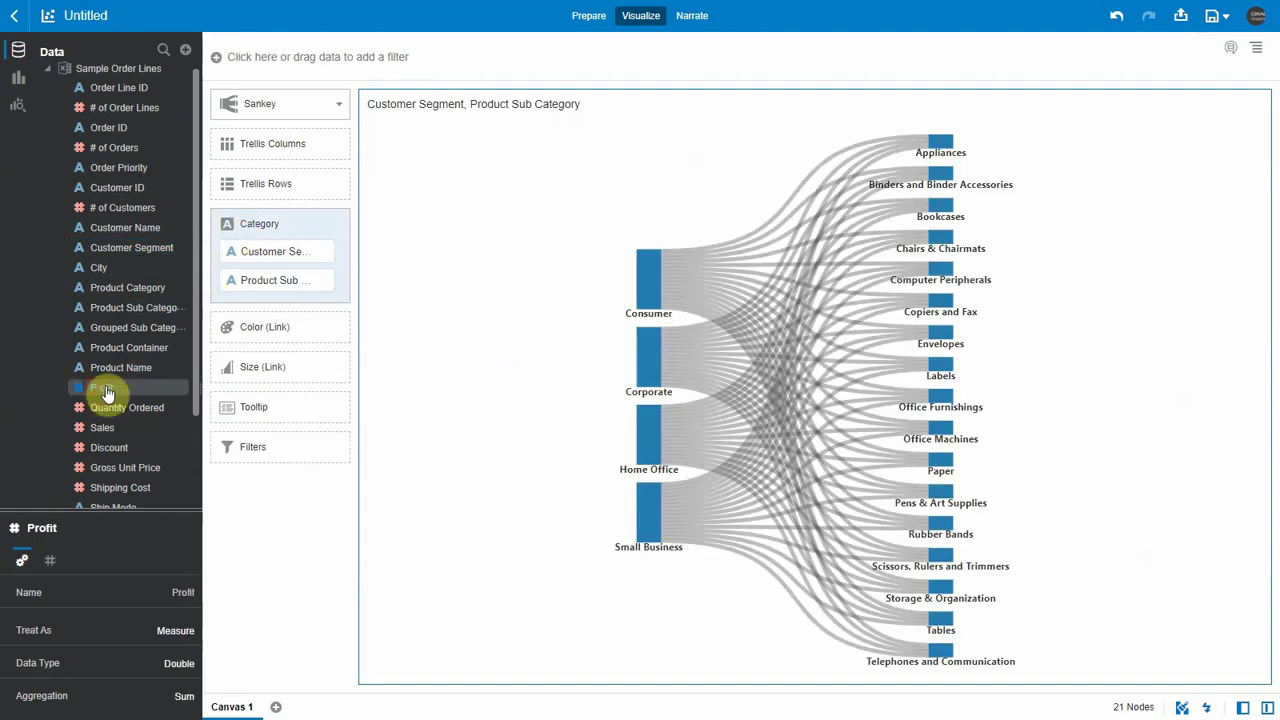
pyautogui.moveTo(103, 392); pyautogui.dragTo(265, 330)
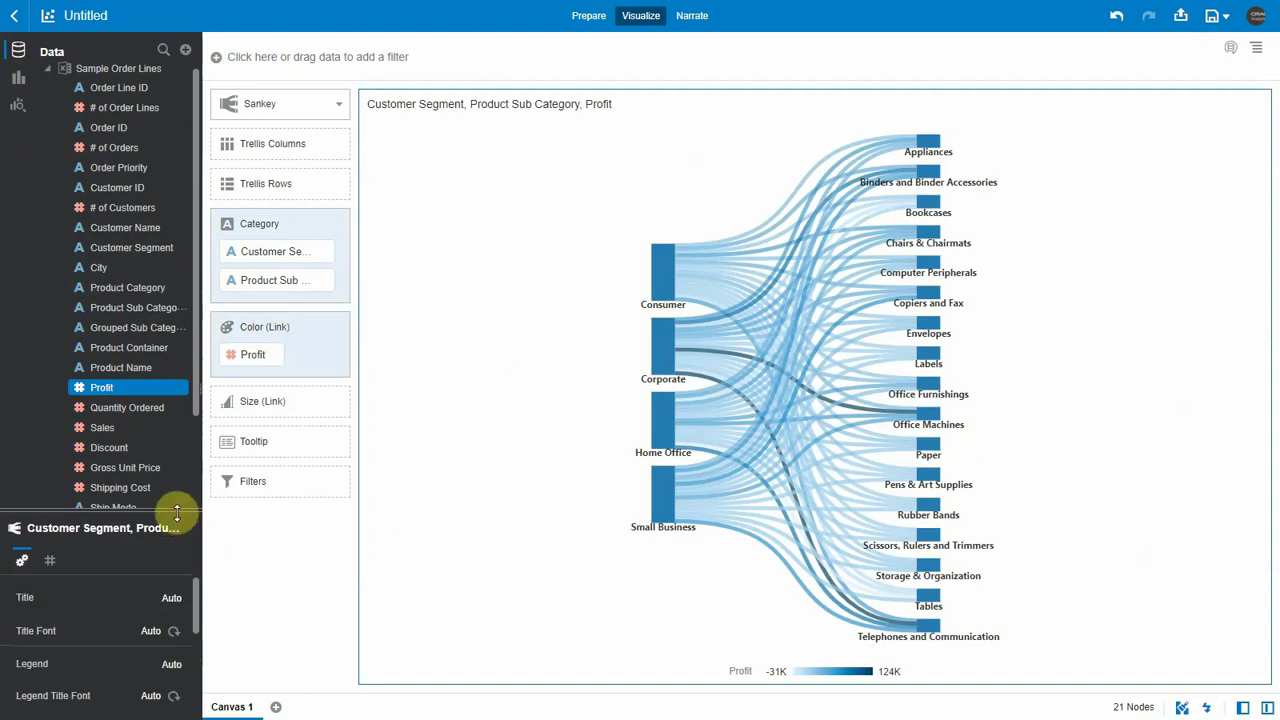
# Place the Sankey's Profit legend at the top of the chart
pyautogui.moveTo(177, 513); pyautogui.dragTo(184, 360)
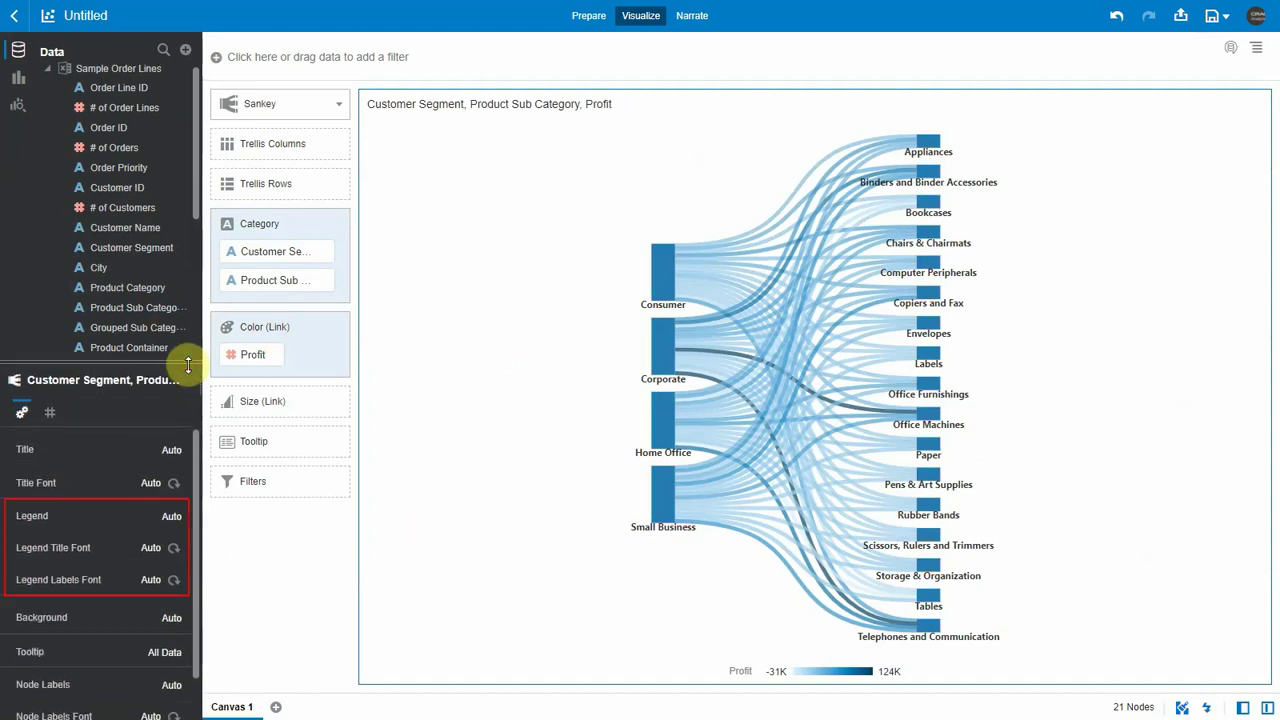
pyautogui.click(171, 518)
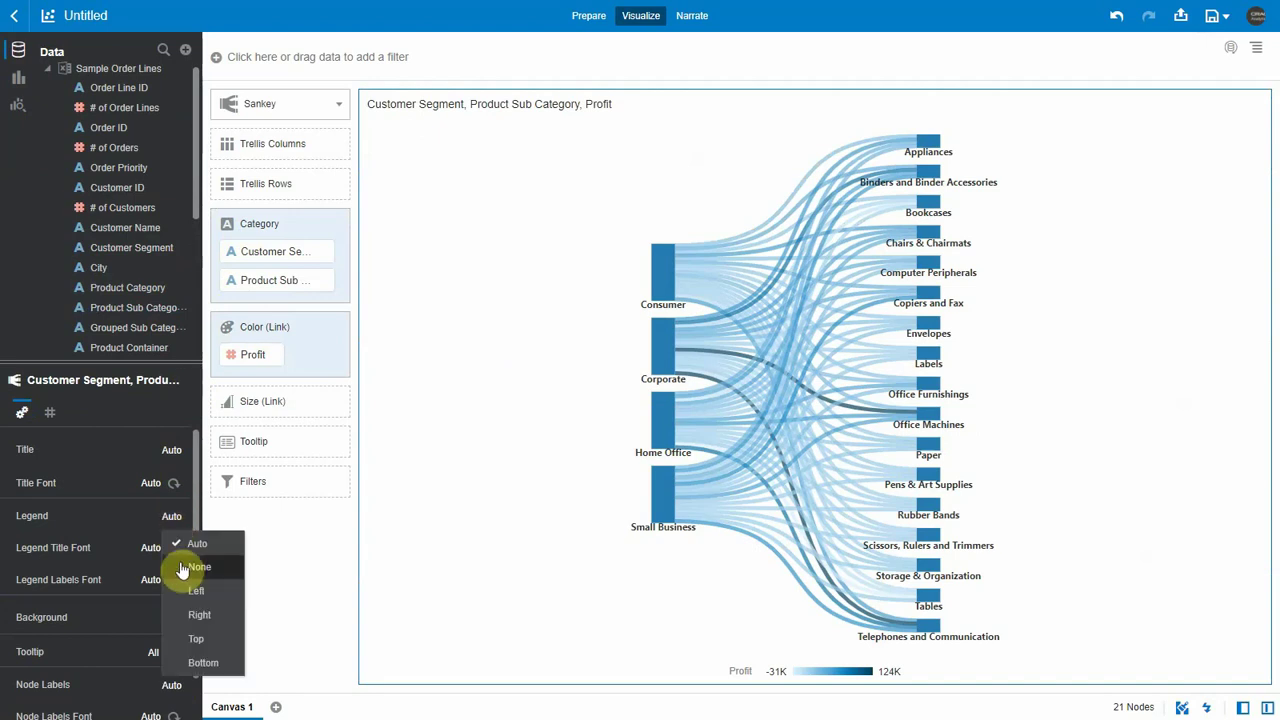
pyautogui.click(204, 640)
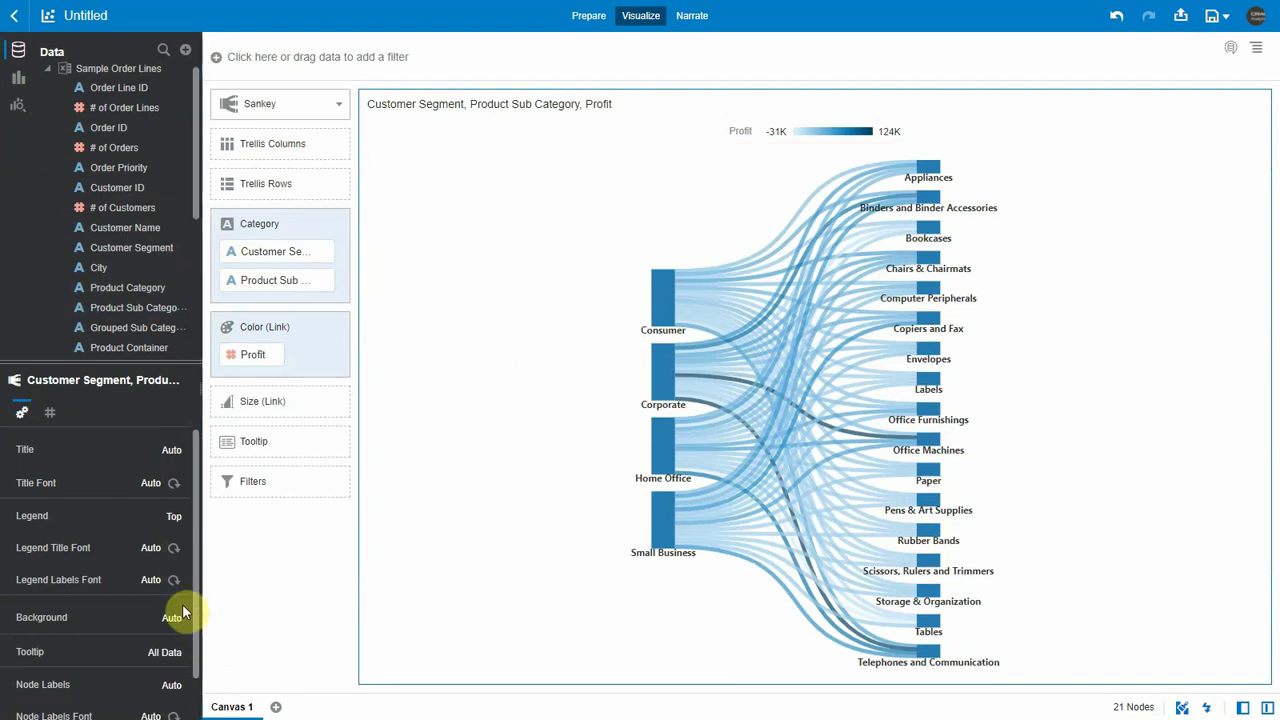
# Set the legend title and legend label fonts to Georgia
pyautogui.click(151, 549)
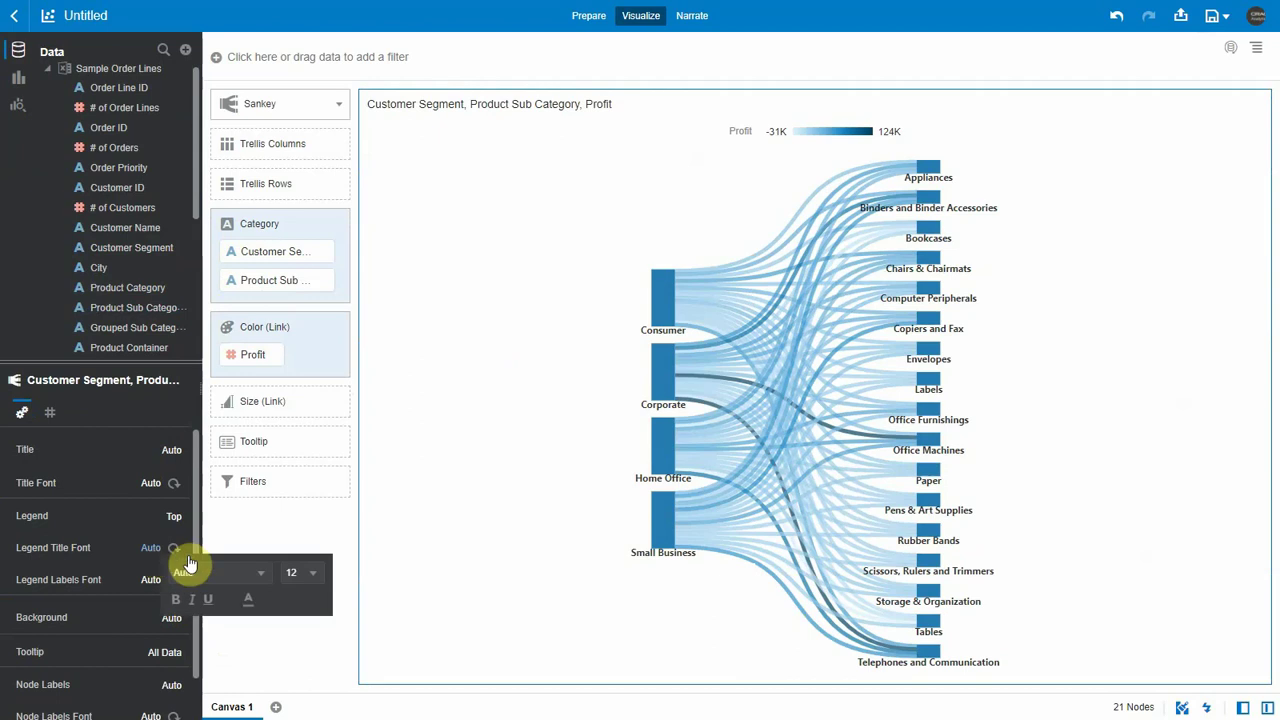
pyautogui.click(259, 576)
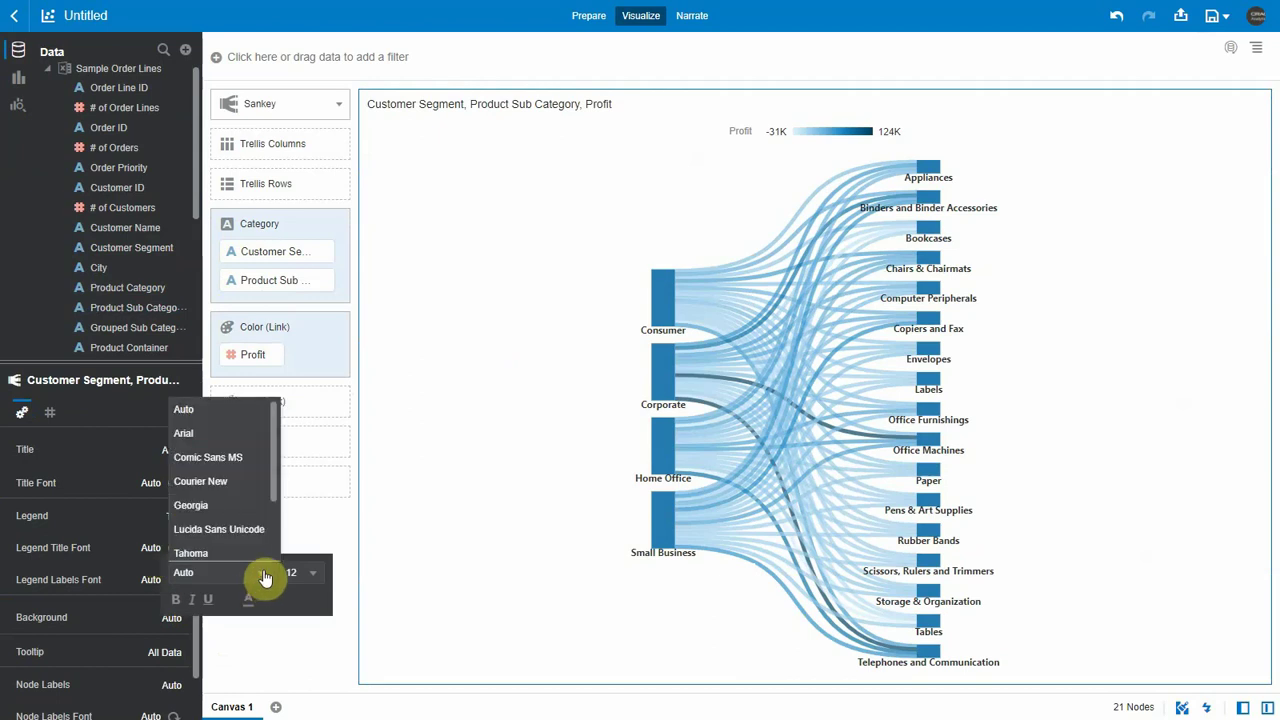
pyautogui.click(219, 503)
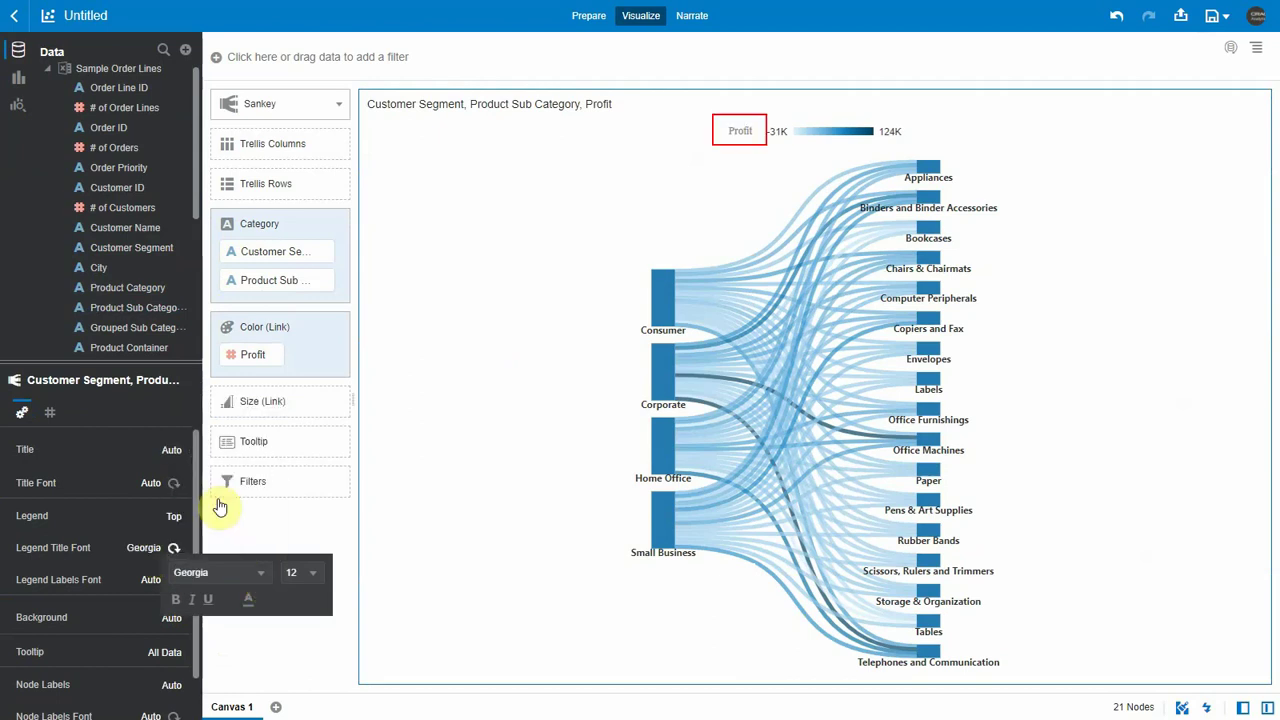
pyautogui.click(150, 580)
pyautogui.click(190, 604)
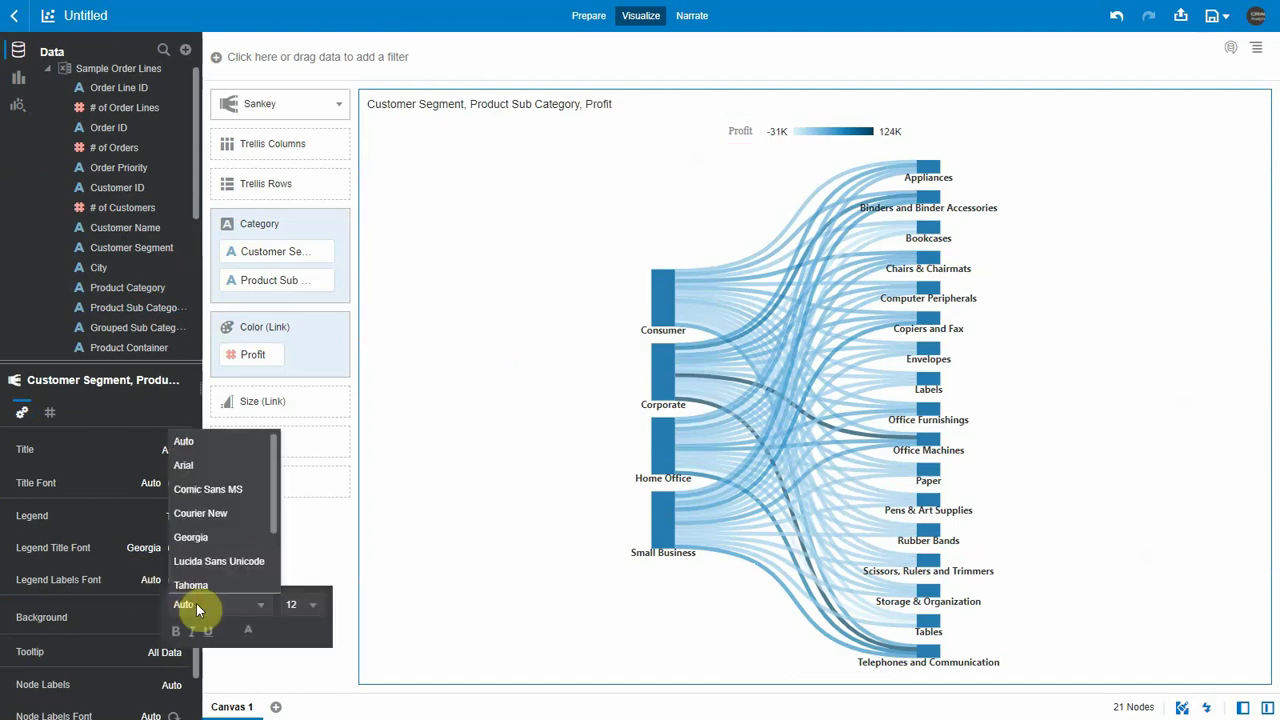
pyautogui.click(210, 537)
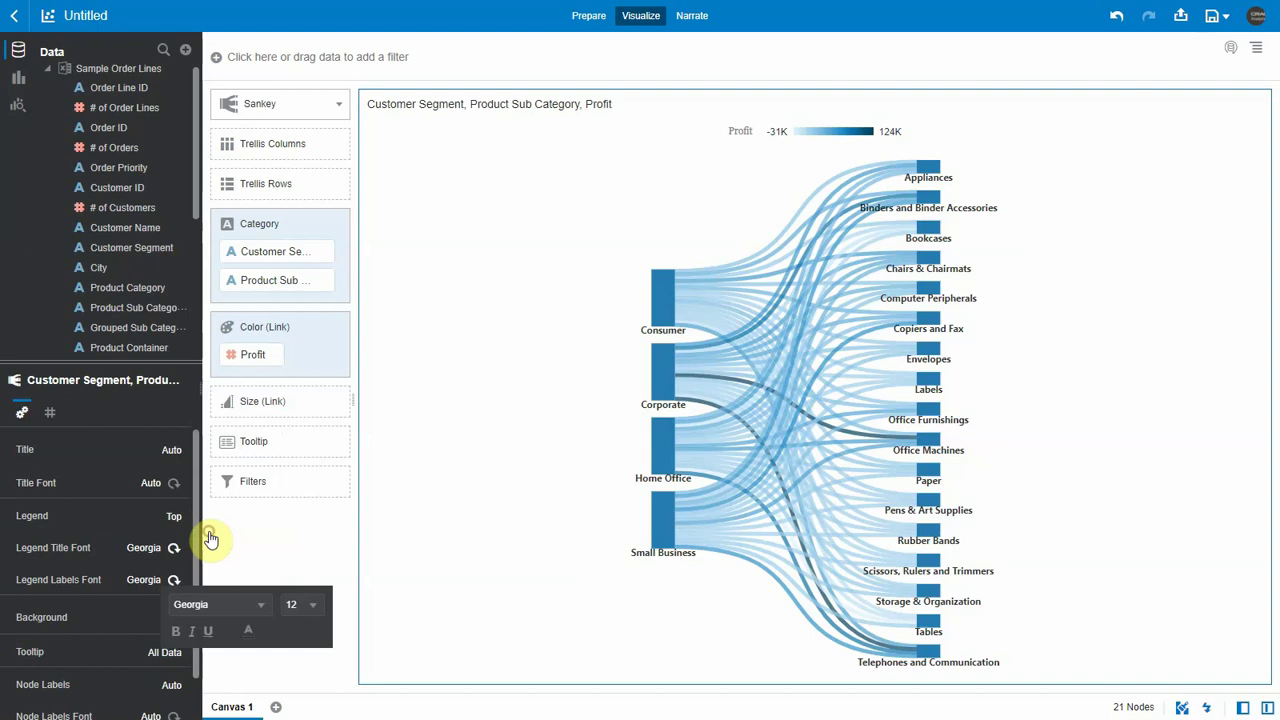
# Reset the legend title and label fonts back to Auto
pyautogui.click(174, 550)
pyautogui.click(174, 550)
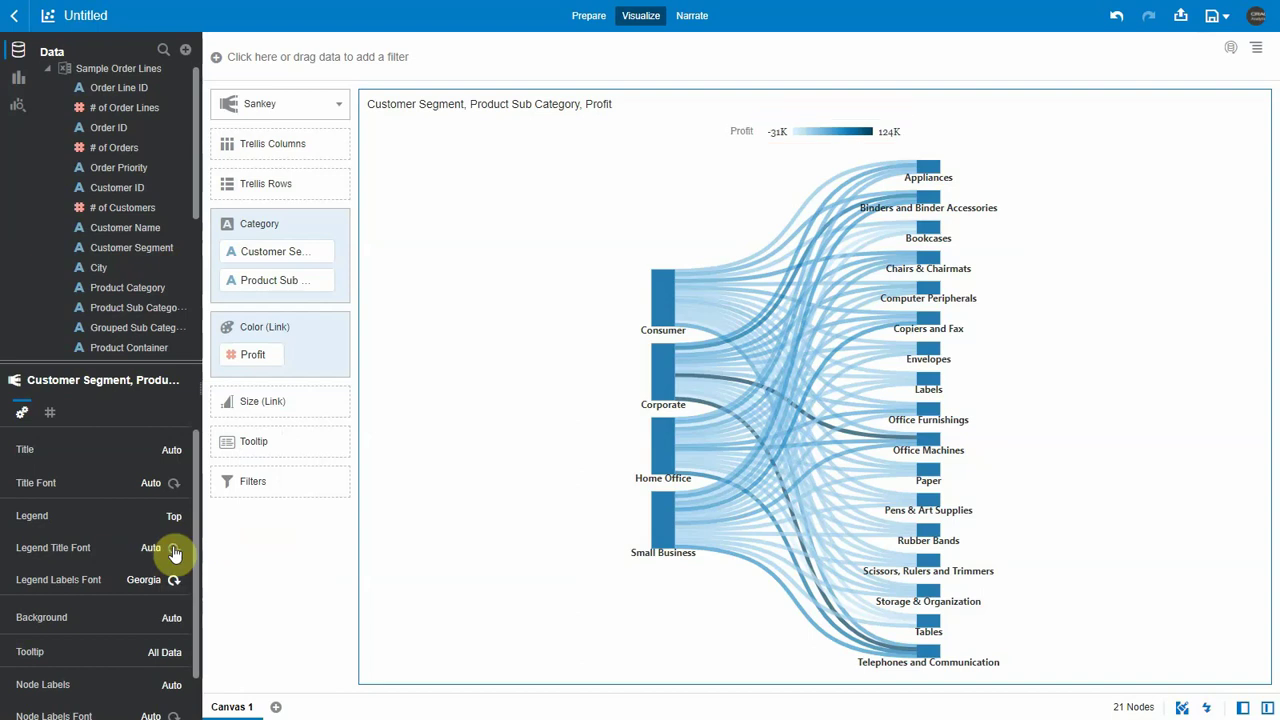
pyautogui.click(174, 581)
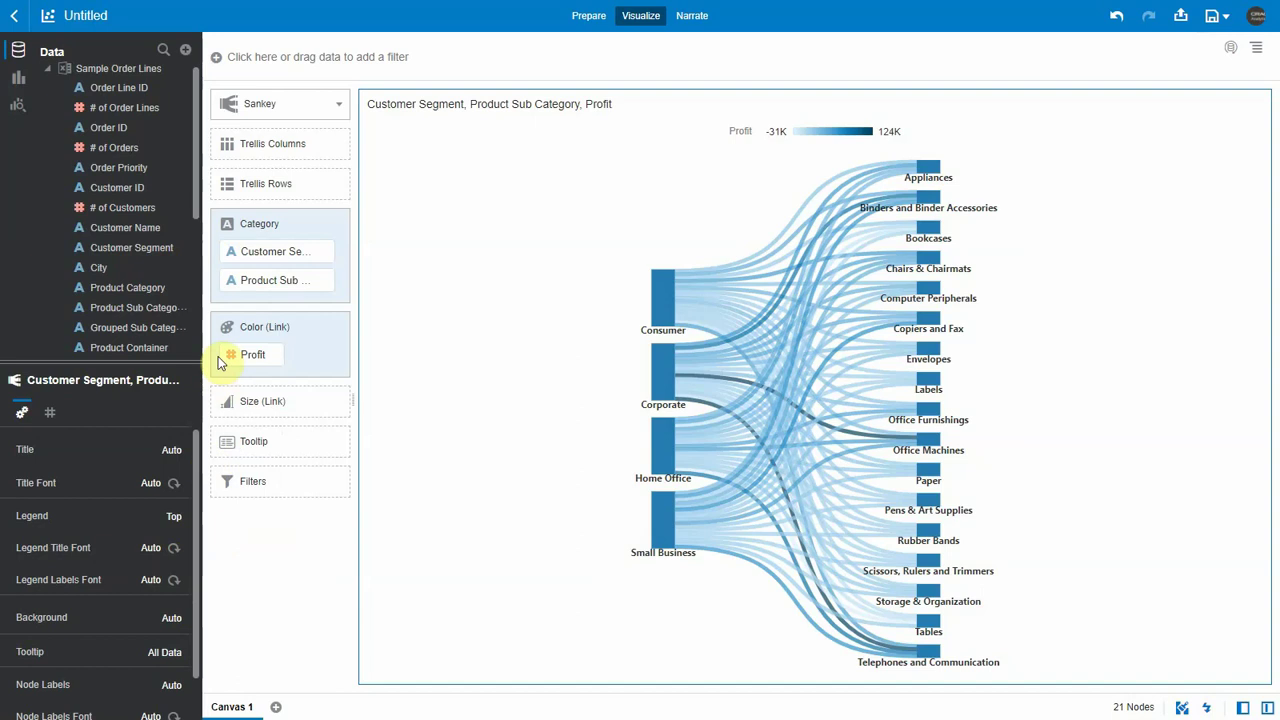
# Switch the visualization type to Network, then Tree Diagram, then Chord Diagram
pyautogui.click(340, 104)
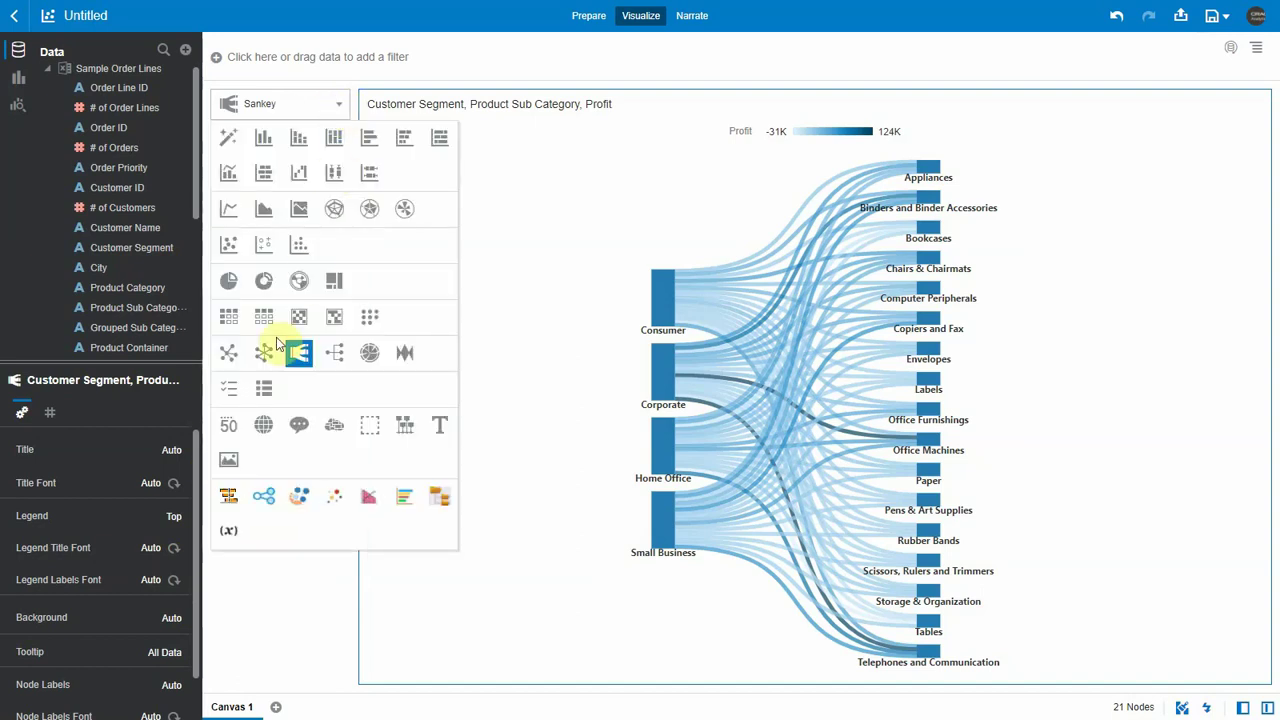
pyautogui.click(230, 354)
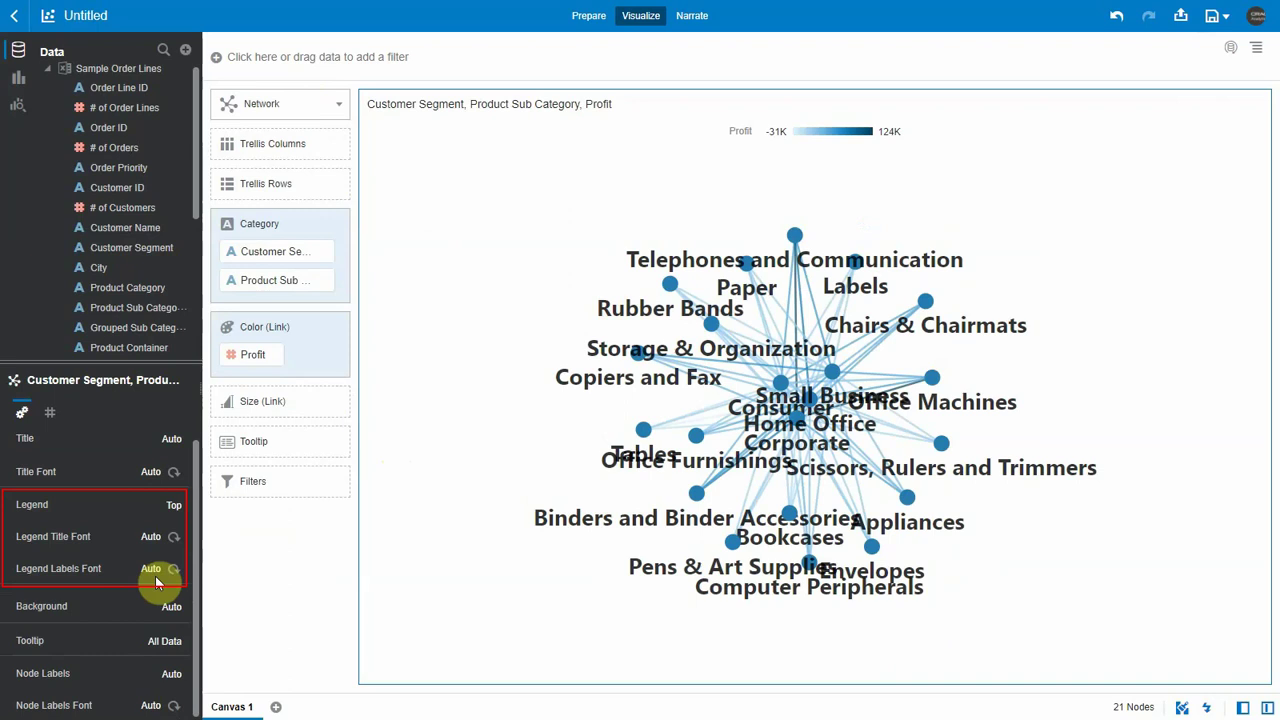
pyautogui.click(340, 107)
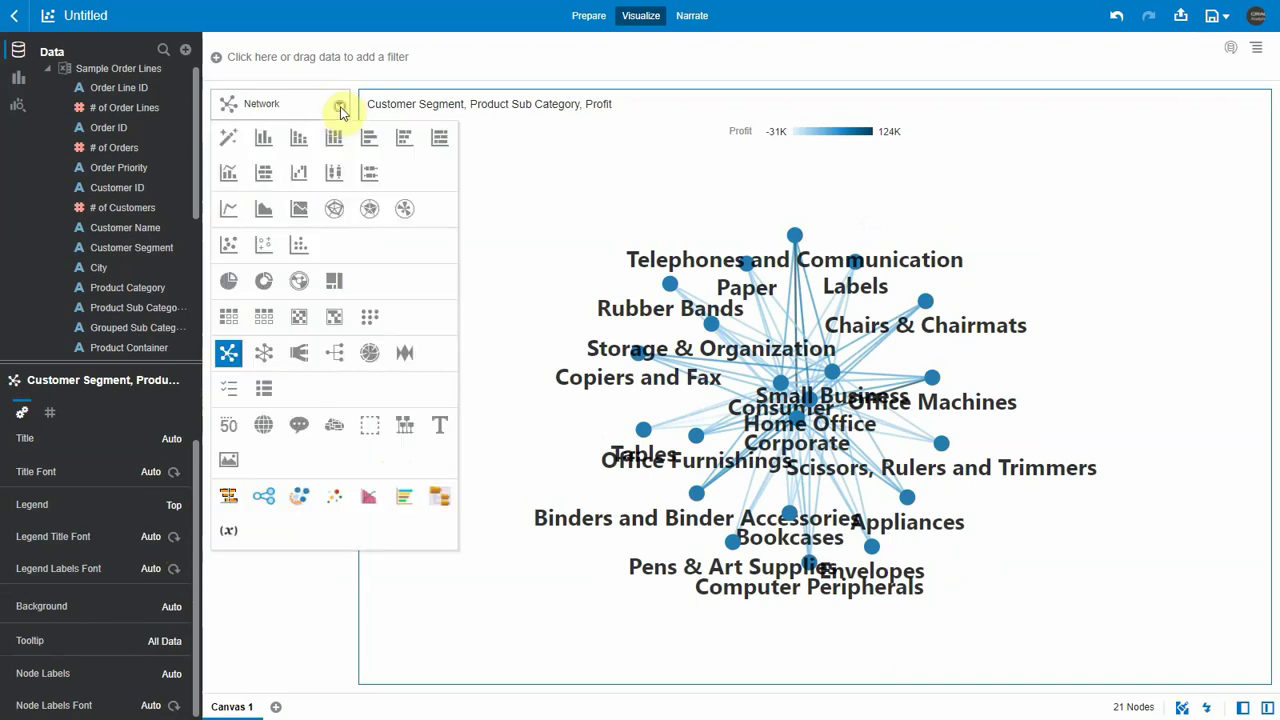
pyautogui.click(335, 353)
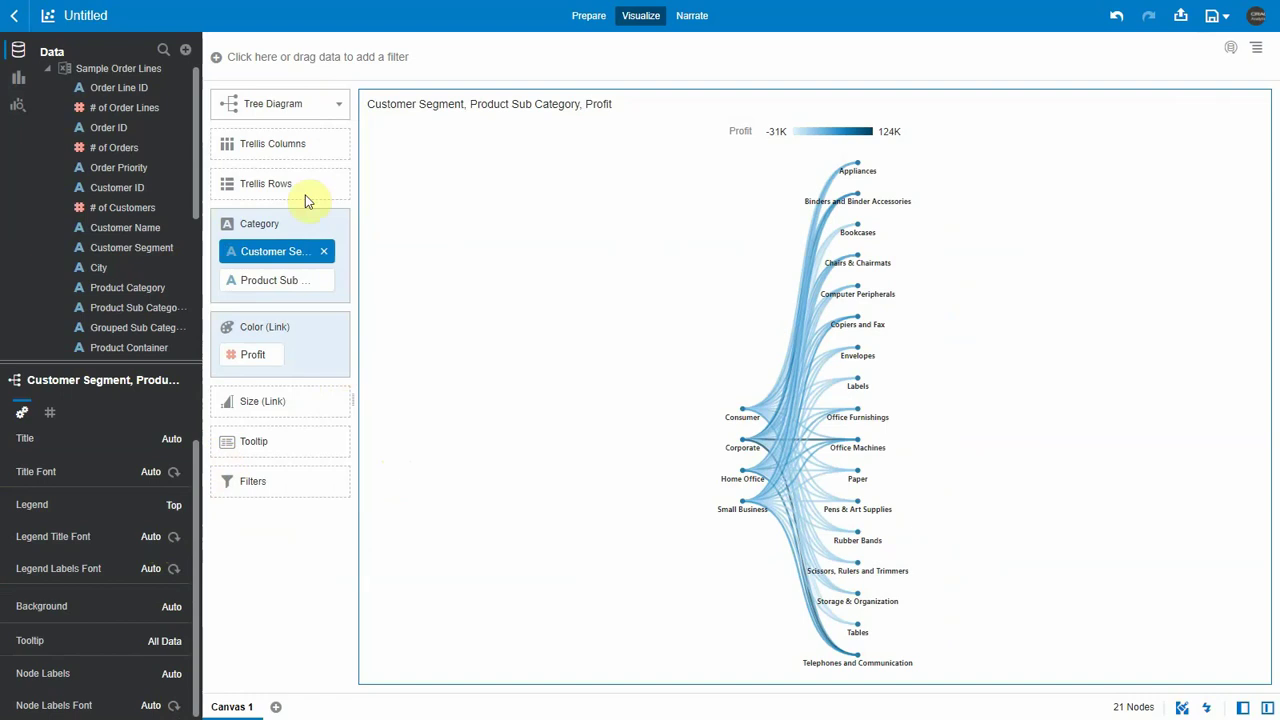
pyautogui.click(340, 104)
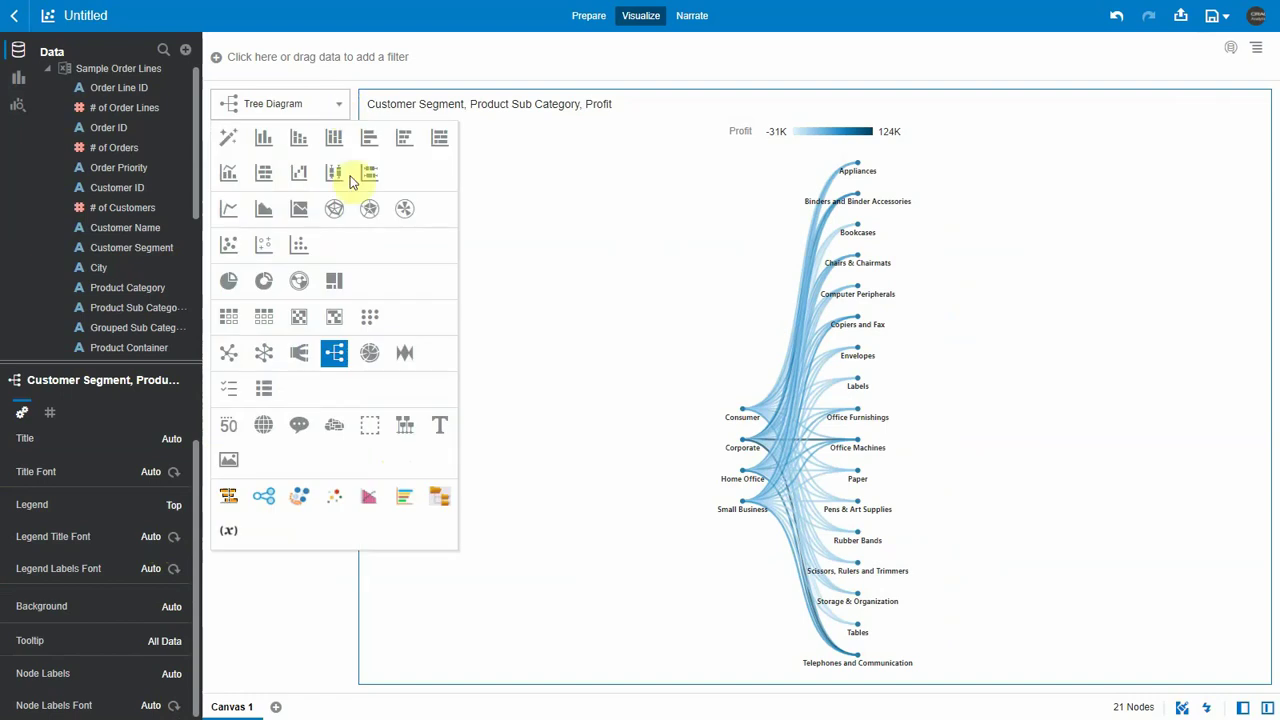
pyautogui.click(369, 355)
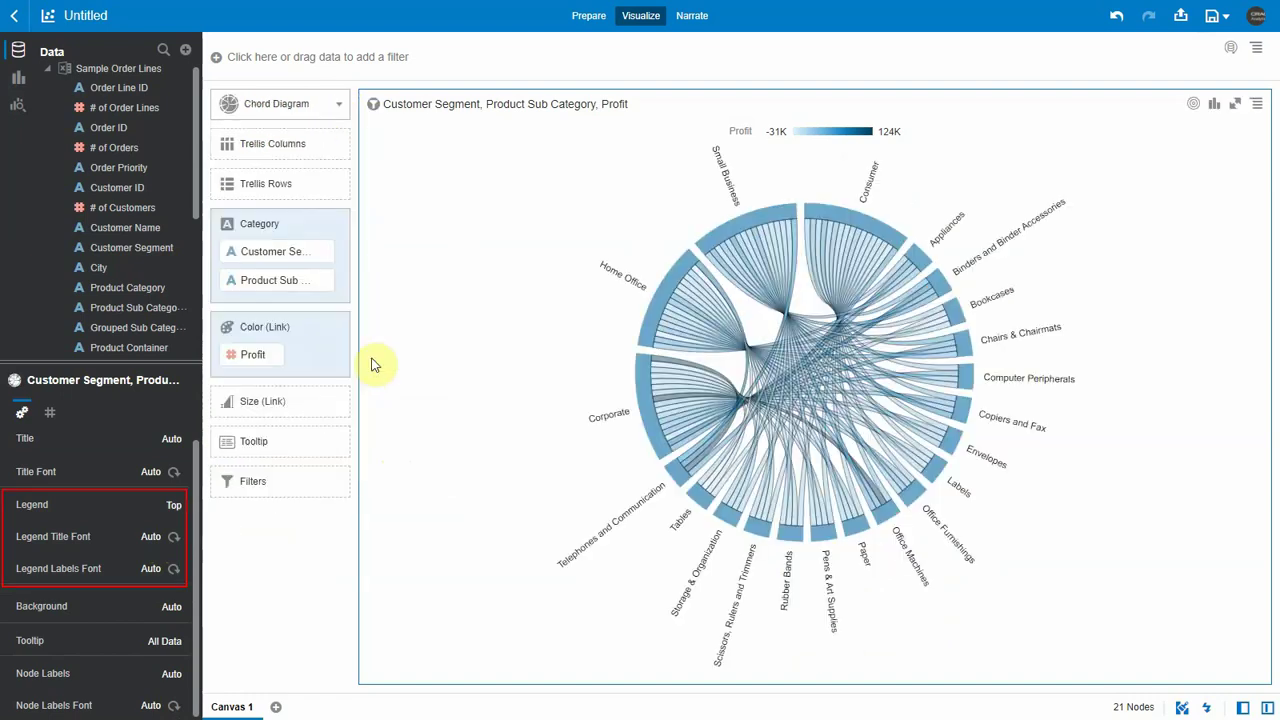